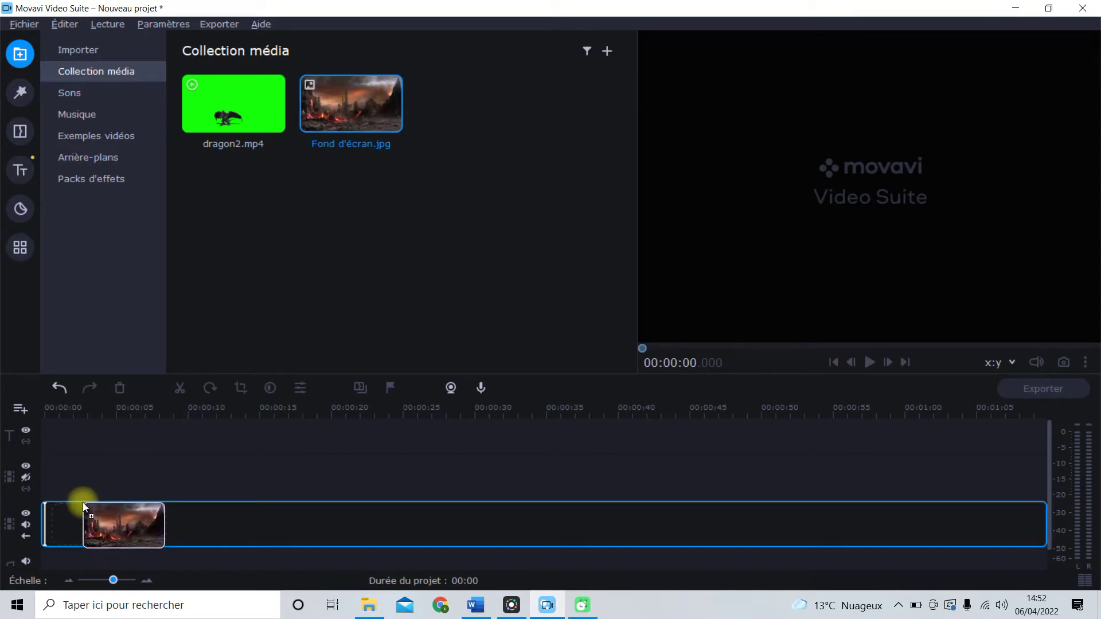
Place dragon2.mp4 at the start of the overlay video track, above the Fond d'écran.jpg background.
left_click(232, 114)
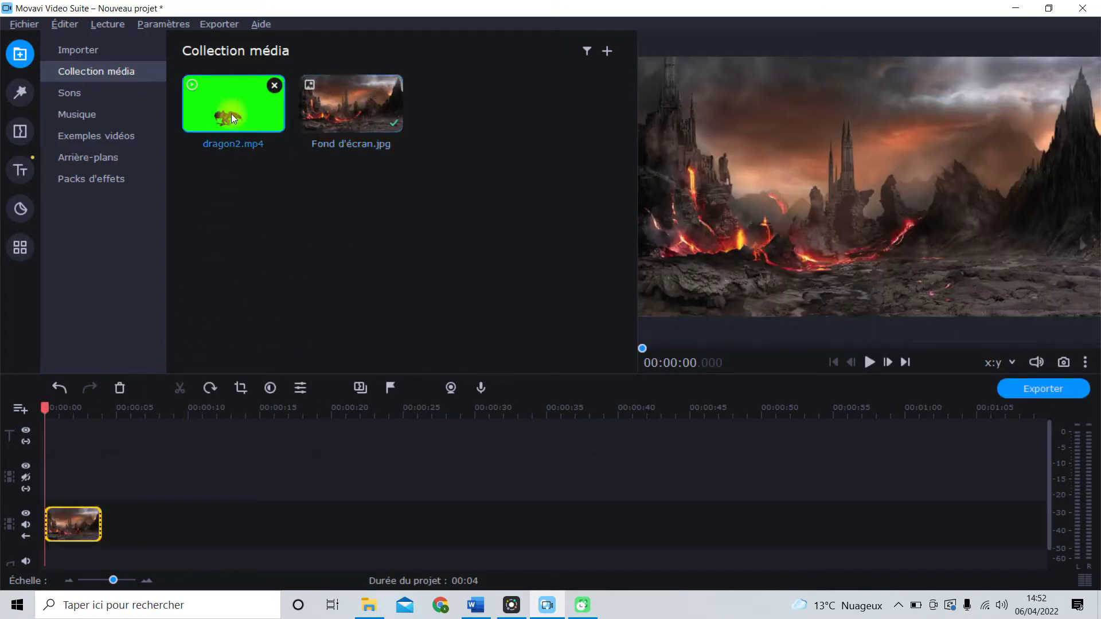
left_click_drag(231, 113, 47, 470)
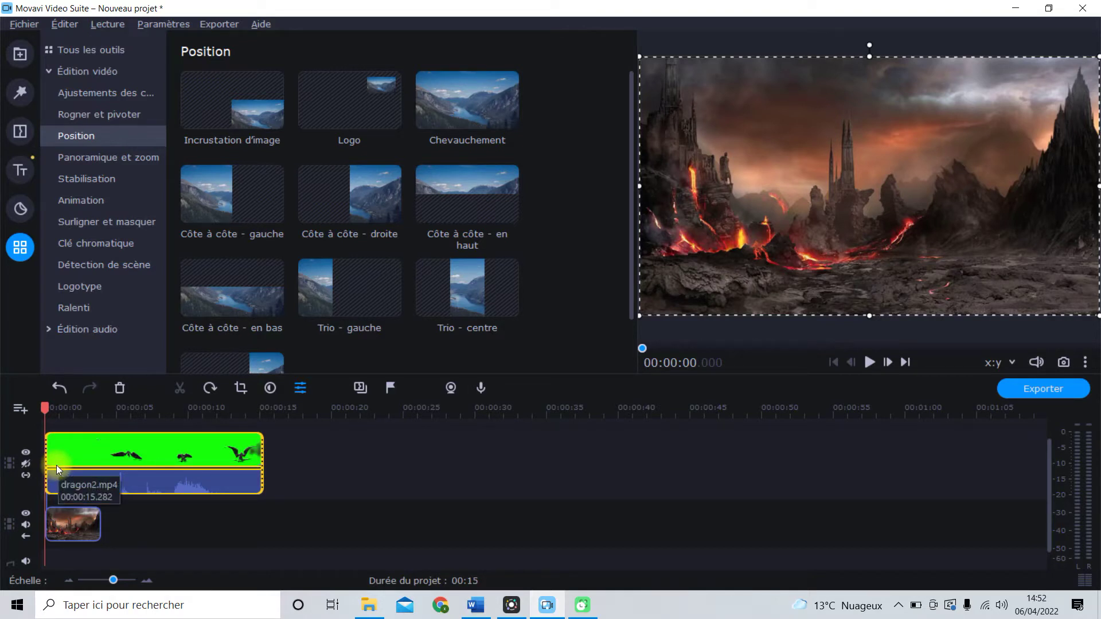
left_click(20, 411)
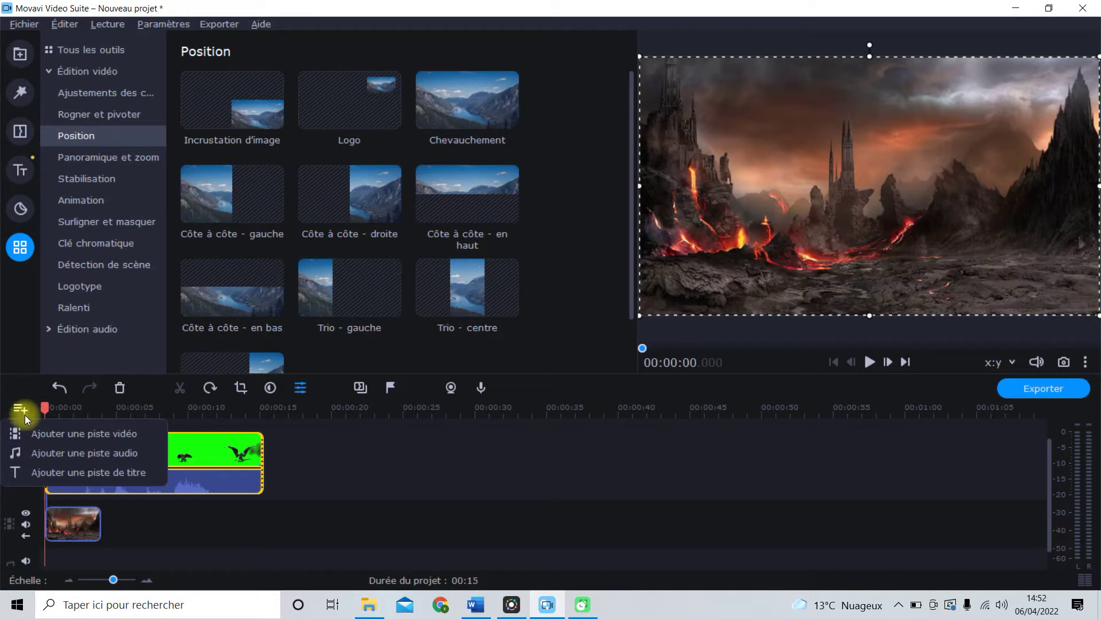
left_click(579, 335)
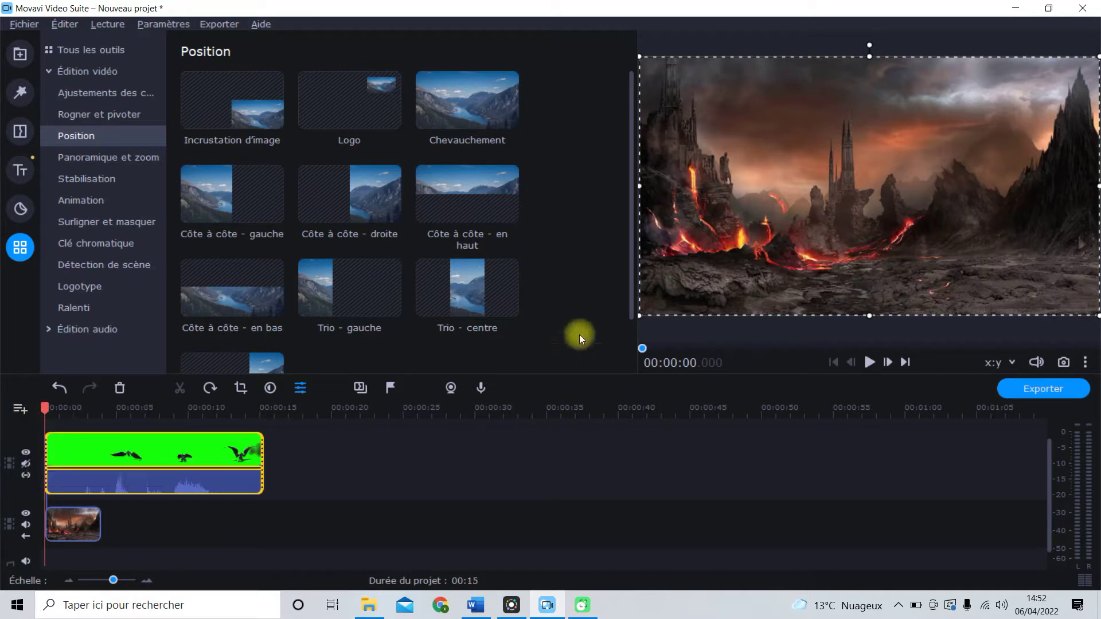
Extend the Fond d'écran.jpg clip so that it ends together with the dragon clip above it.
left_click(88, 525)
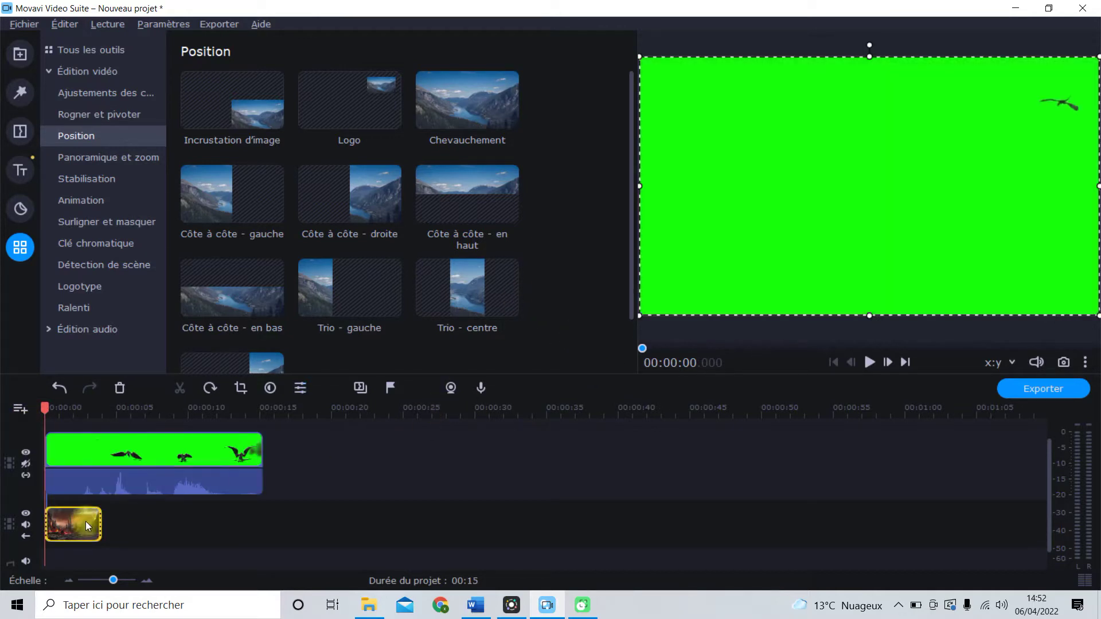
left_click(85, 524)
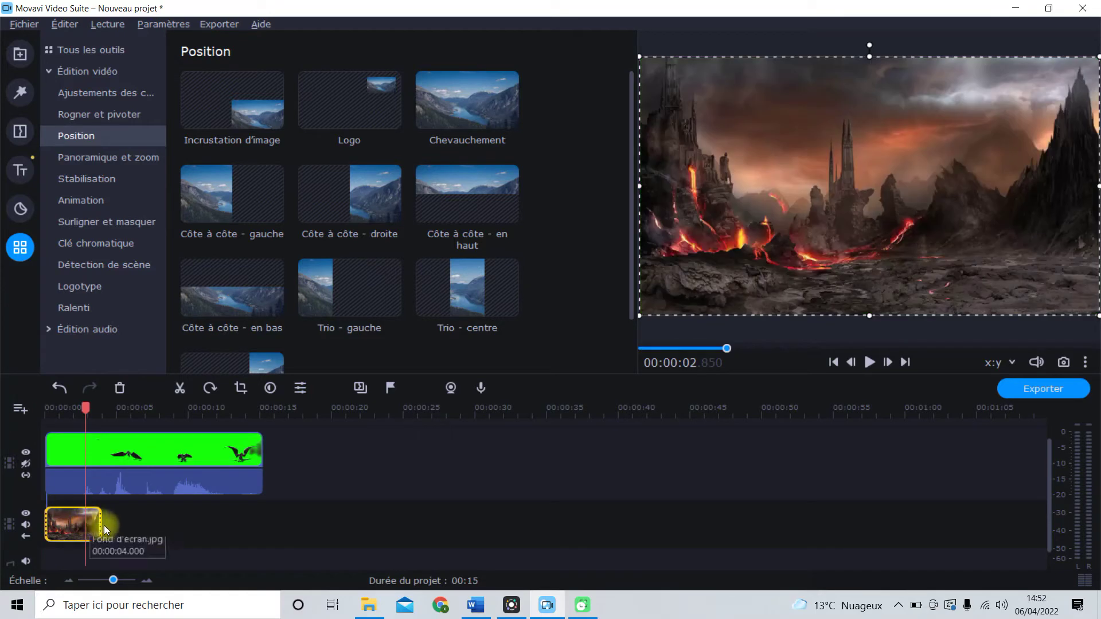
left_click(102, 525)
left_click_drag(102, 526, 267, 532)
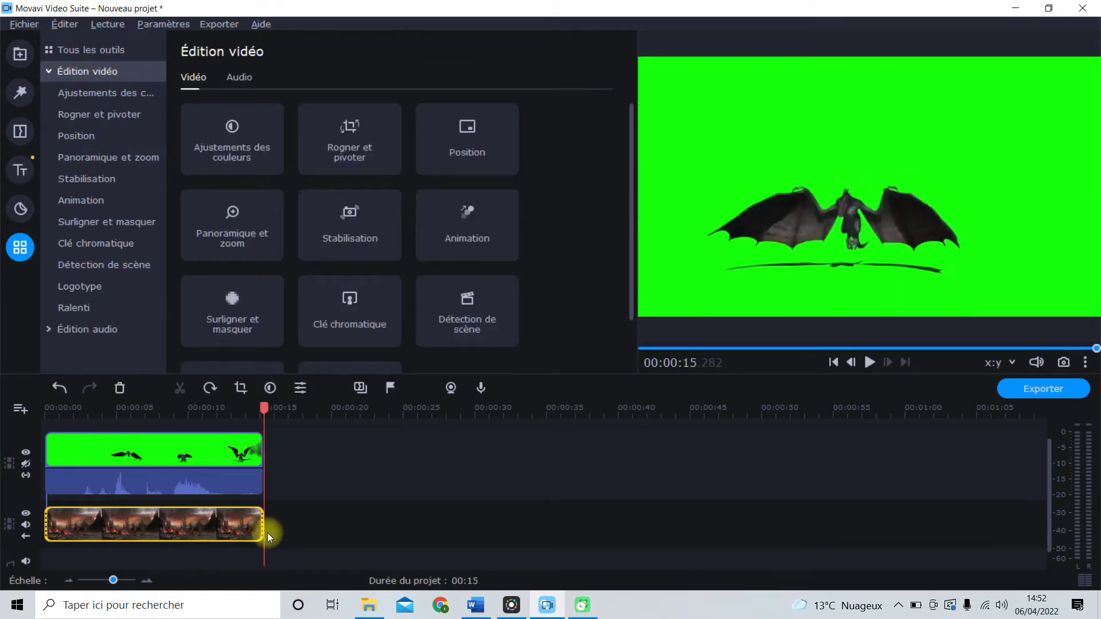
Apply a chroma key to the dragon clip on a frame showing the dragon, sampling the green background as the transparent colour.
left_click(163, 450)
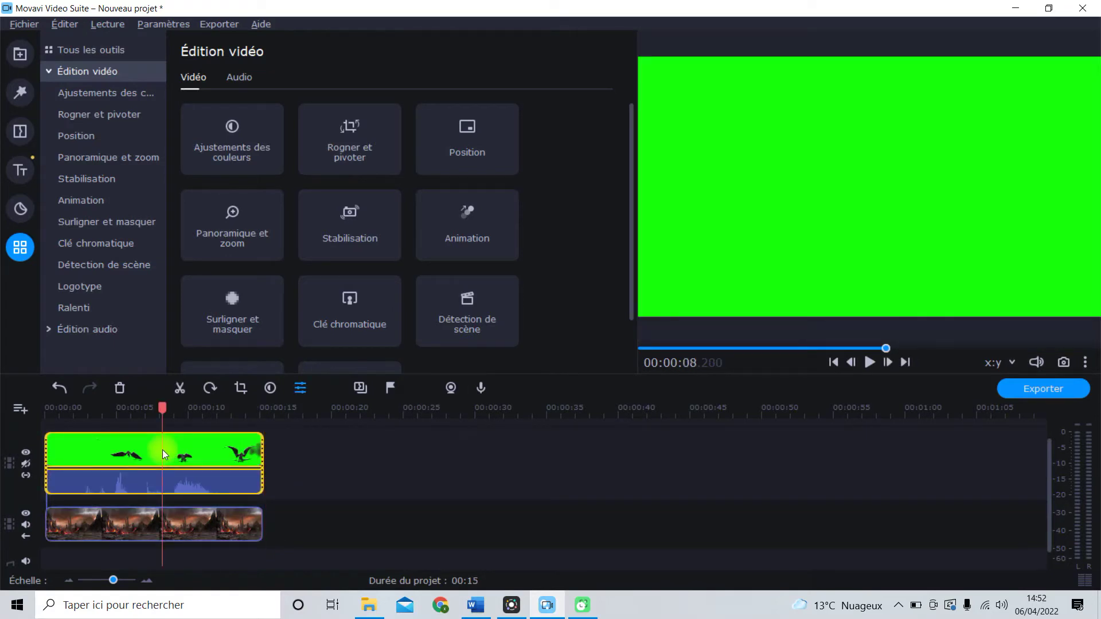
left_click(120, 452)
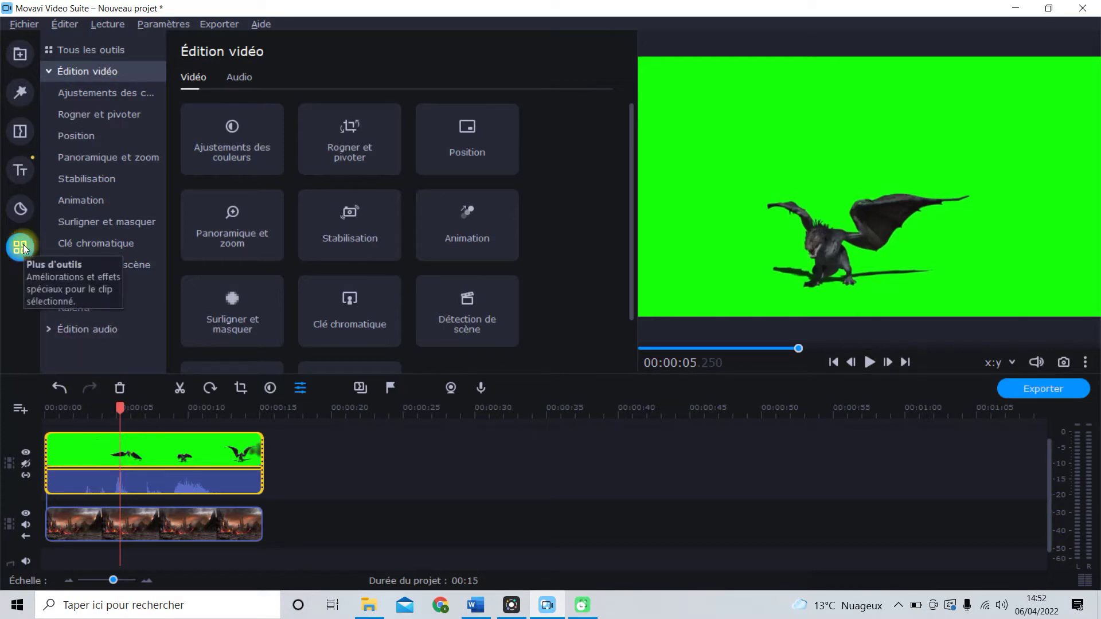
left_click(101, 242)
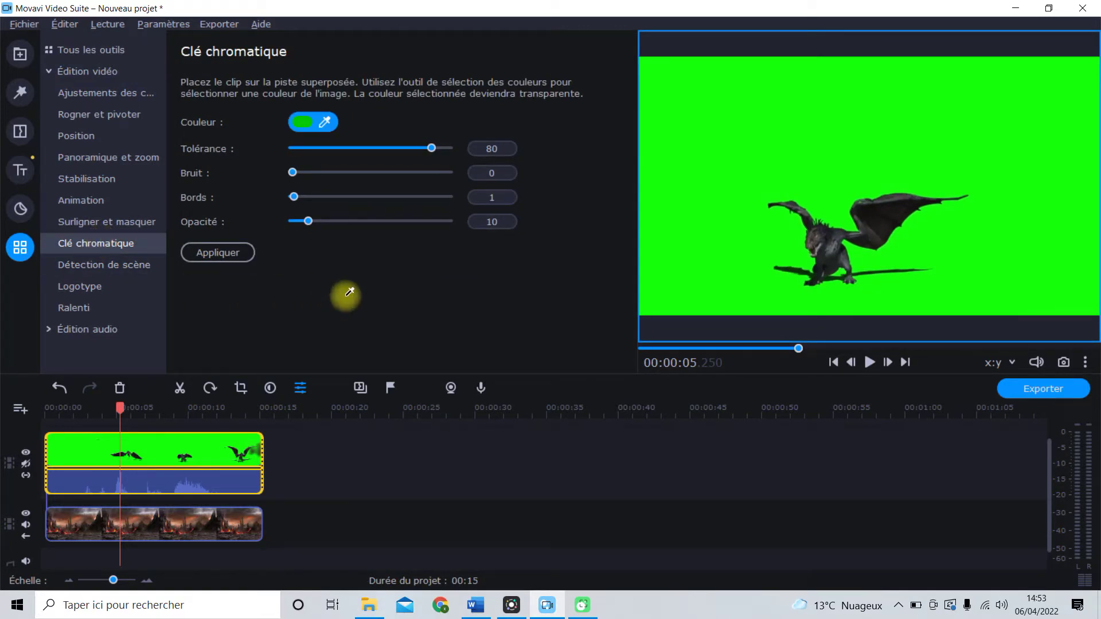
left_click(803, 131)
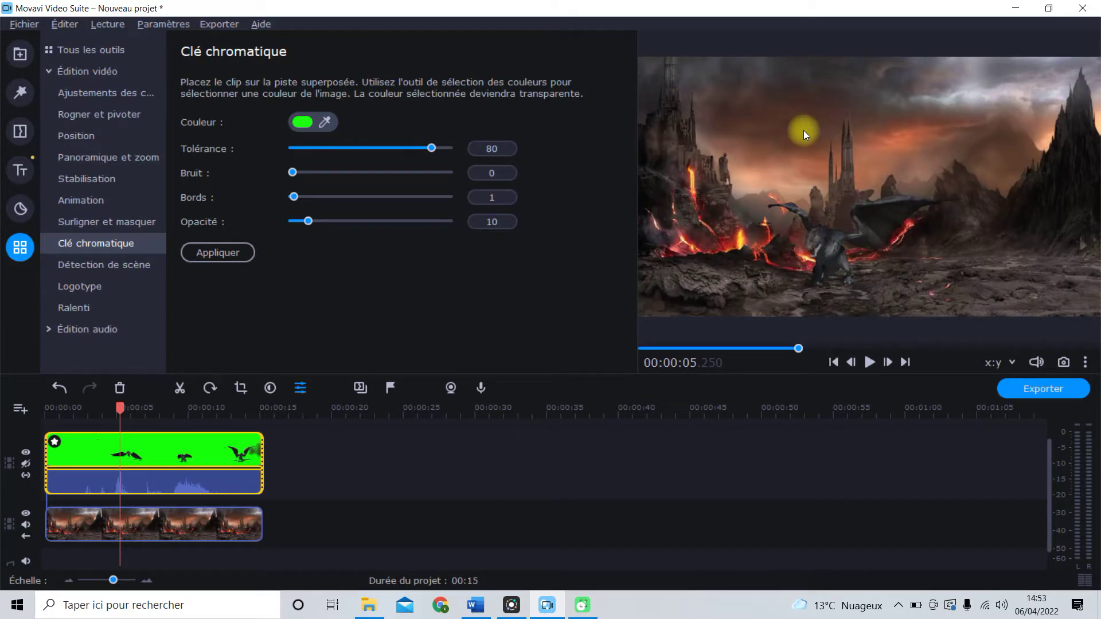
Play the keyed composite from the beginning to check the dragon over the background.
left_click(44, 457)
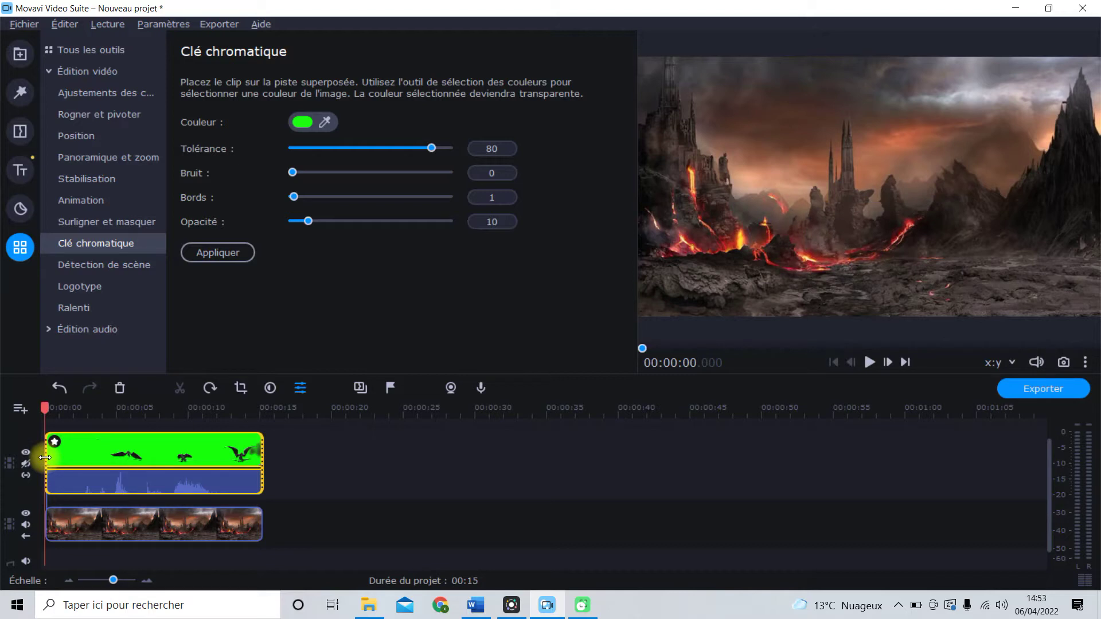
key("space")
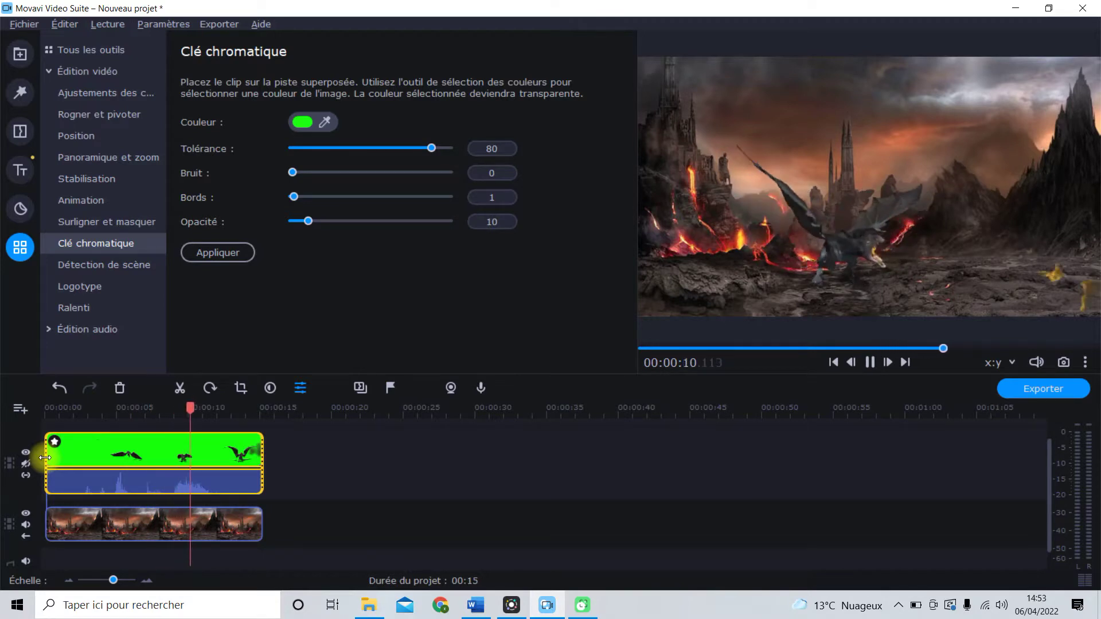
key("space")
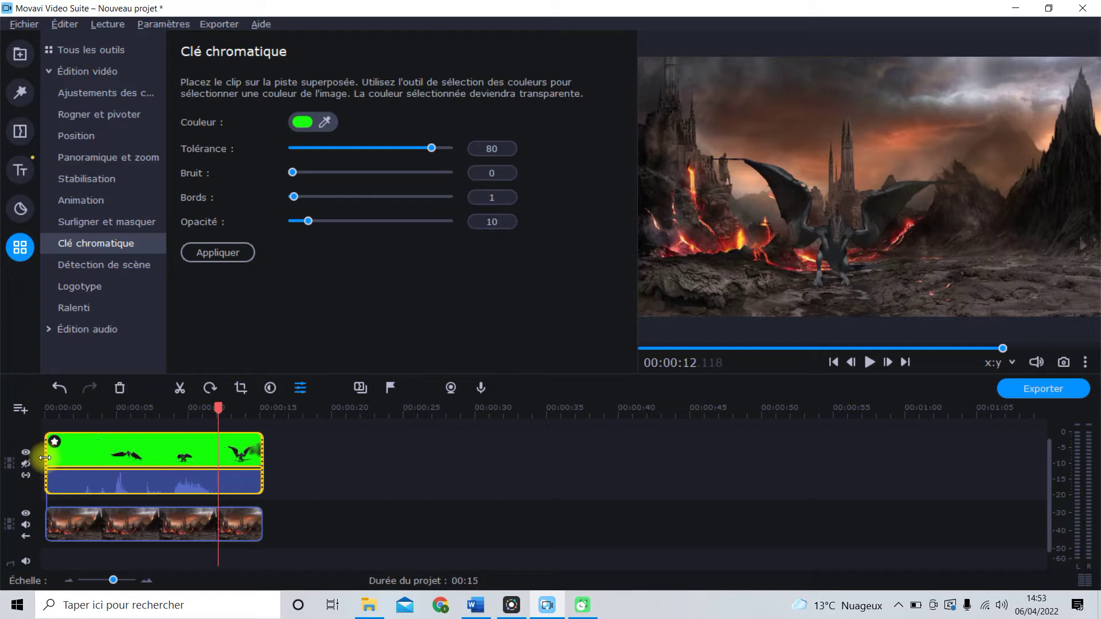
On the fire-breathing frame at about 10.9 s, set the chroma key tolerance to 58 after testing low and high values.
mouse_move(195, 408)
left_mouse_down()
mouse_move(222, 404)
mouse_move(201, 408)
left_mouse_up()
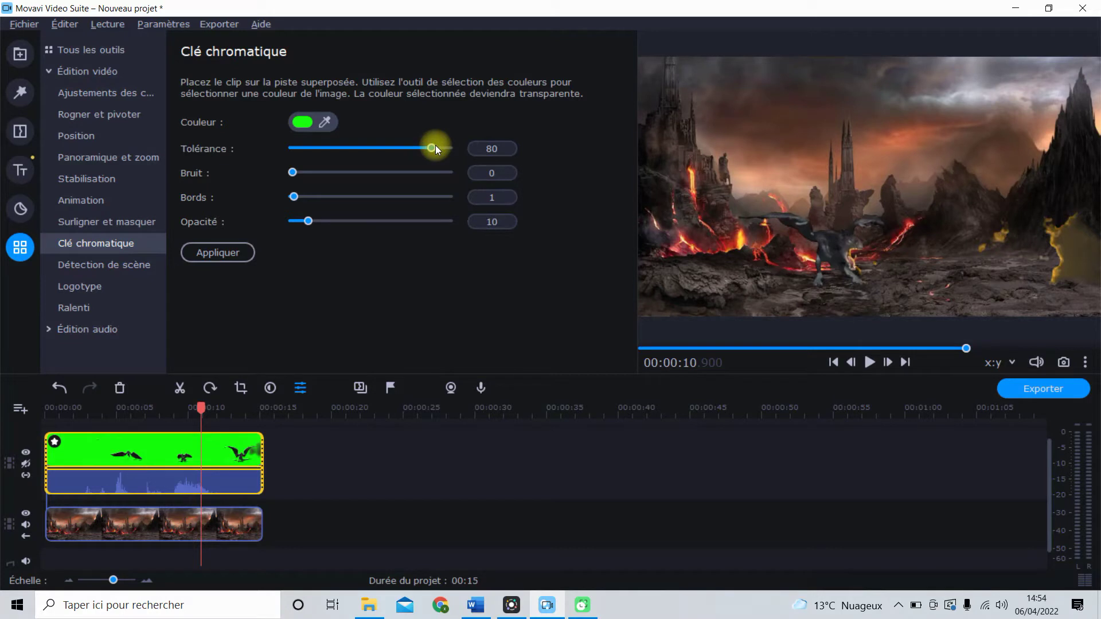
left_click_drag(434, 145, 319, 153)
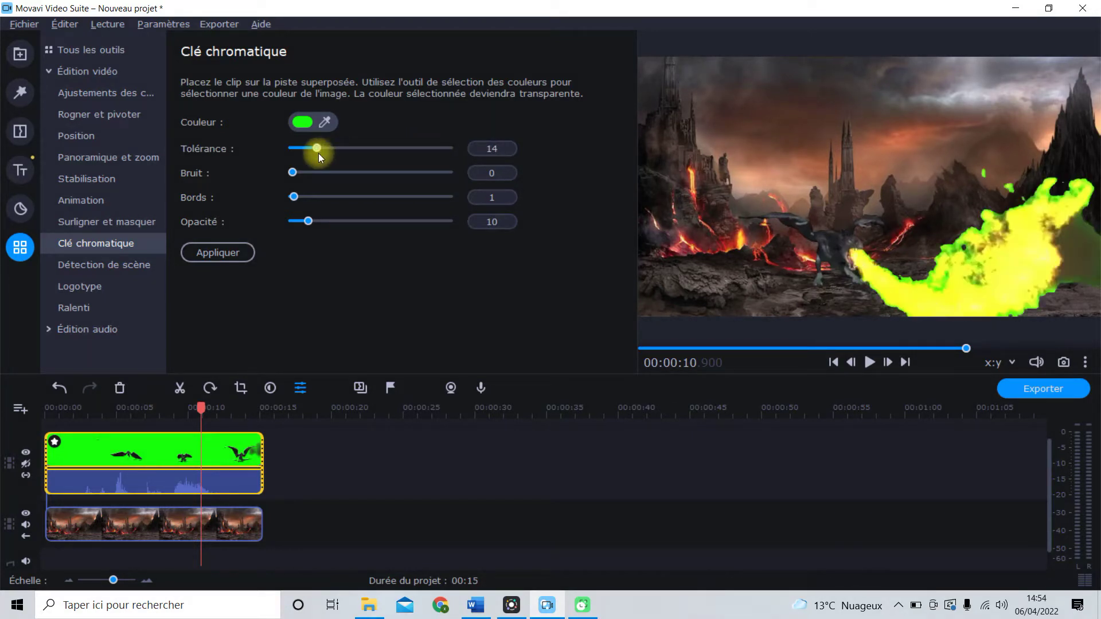
left_click_drag(315, 150, 304, 153)
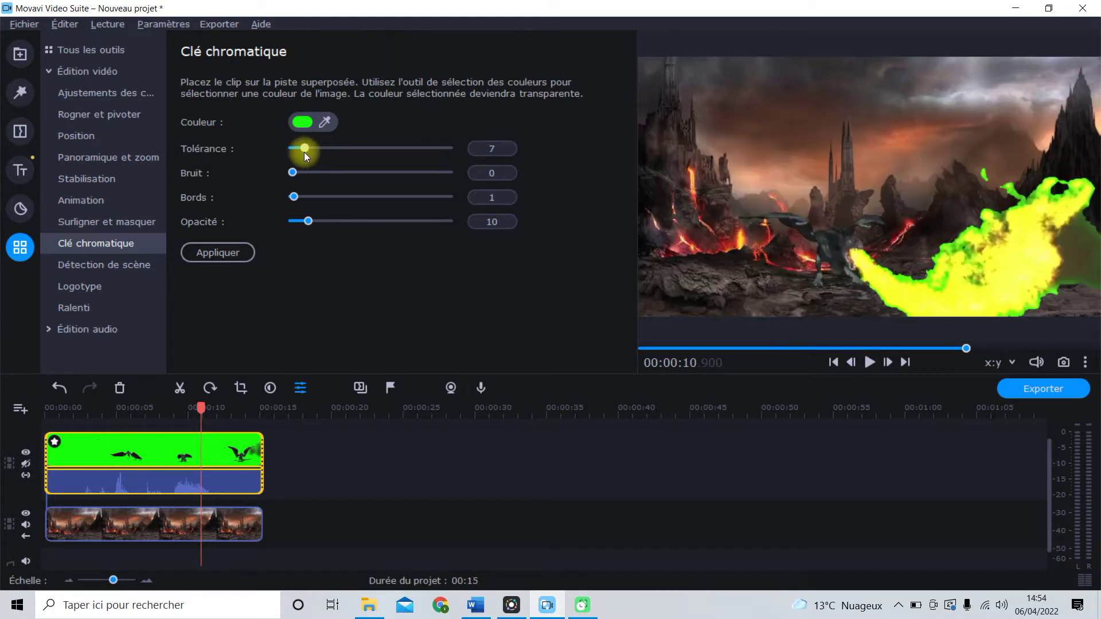
left_click_drag(305, 148, 458, 153)
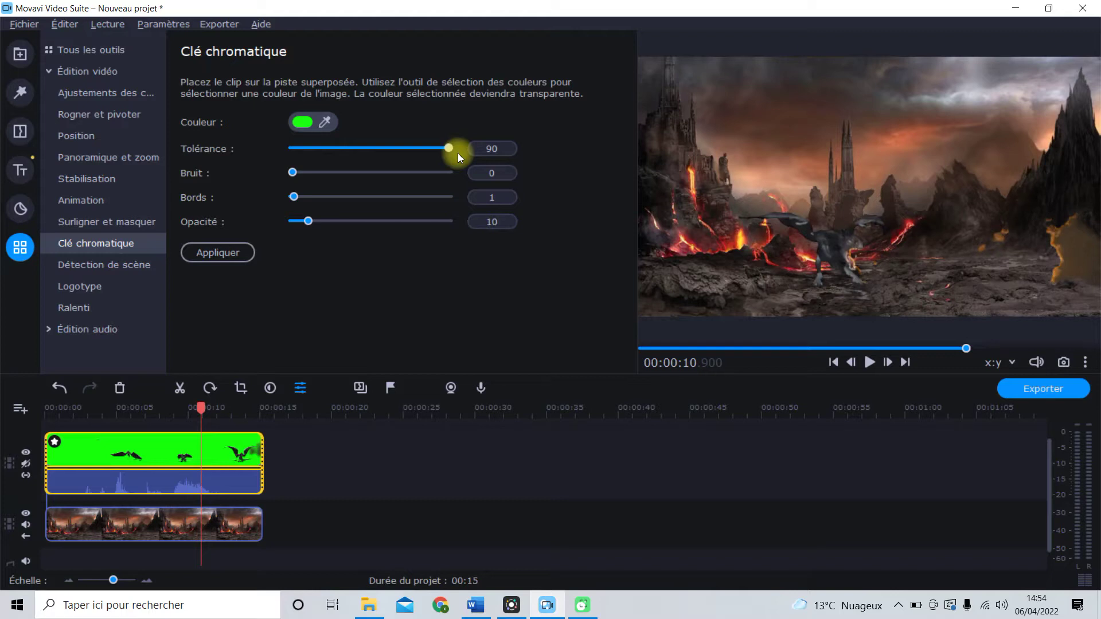
left_click_drag(448, 151, 392, 150)
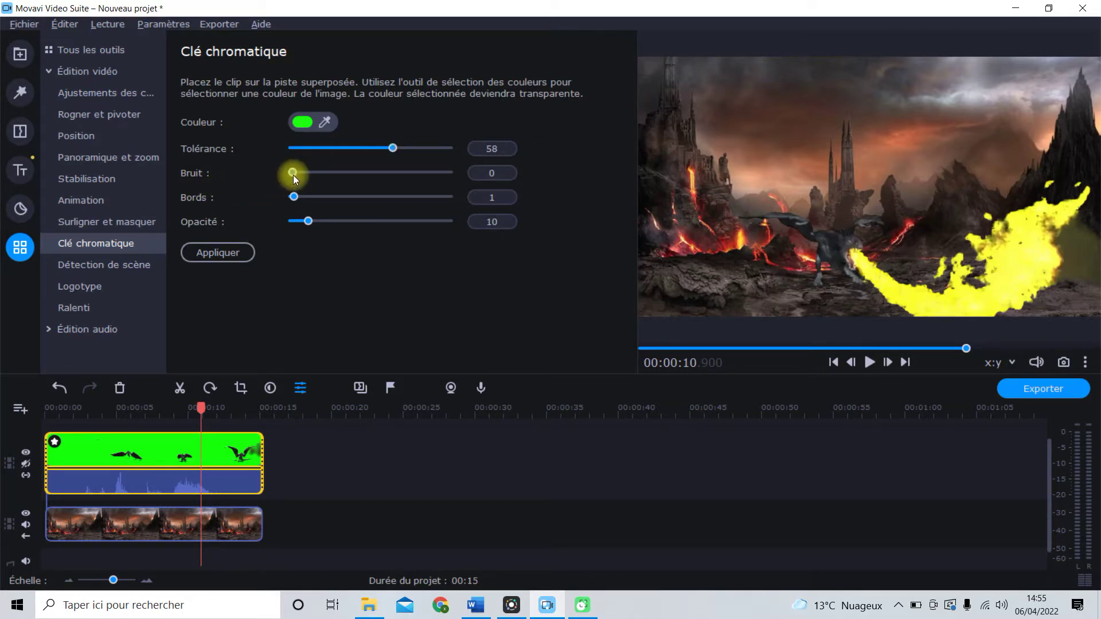
Try the chroma key's noise at 256 and edges at 99, returning them to 0 and 1.
left_click_drag(294, 174, 463, 171)
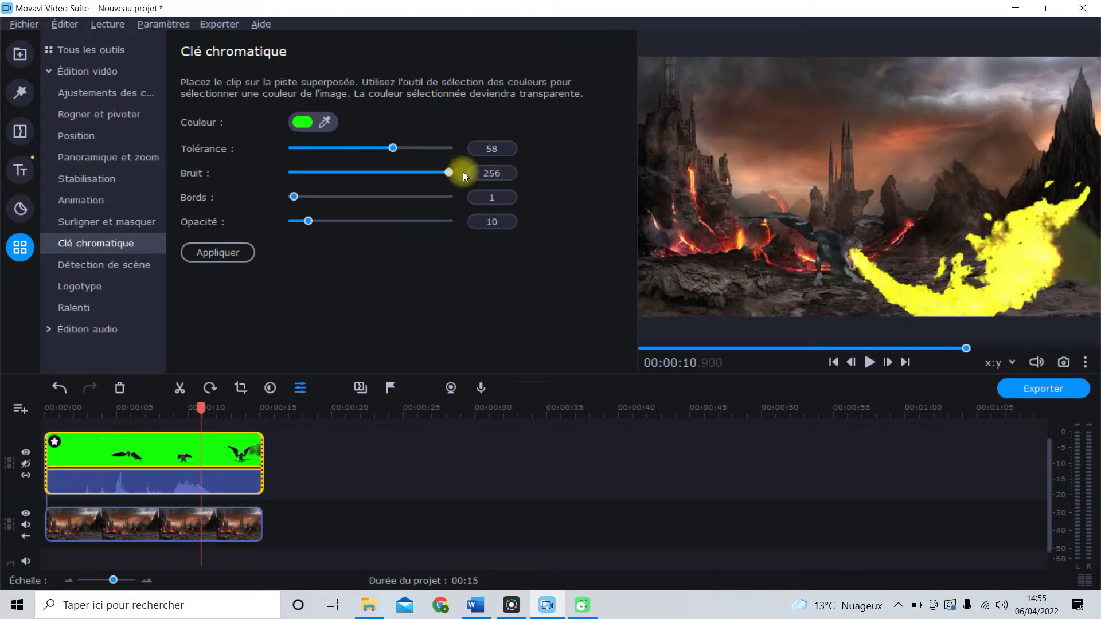
left_click_drag(452, 171, 281, 183)
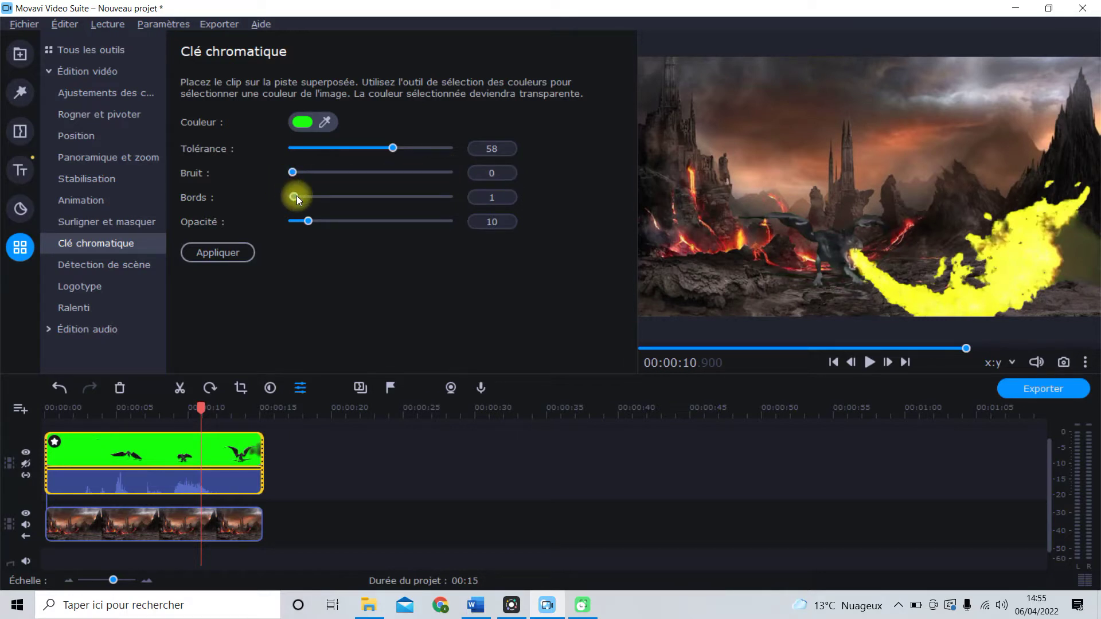
left_click_drag(297, 195, 455, 198)
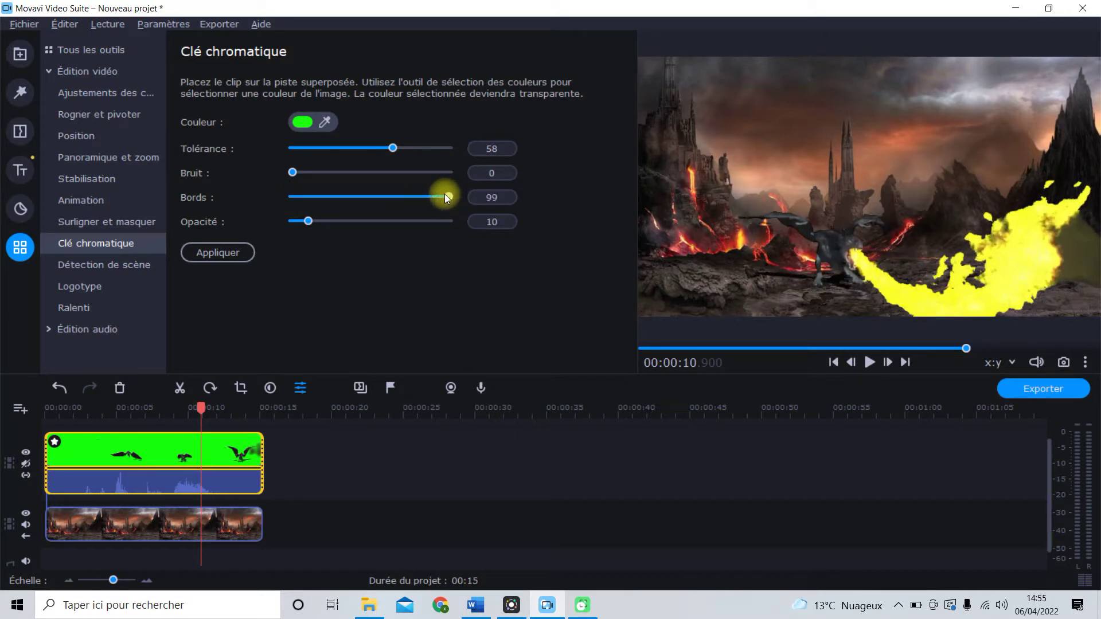
left_click_drag(446, 194, 304, 198)
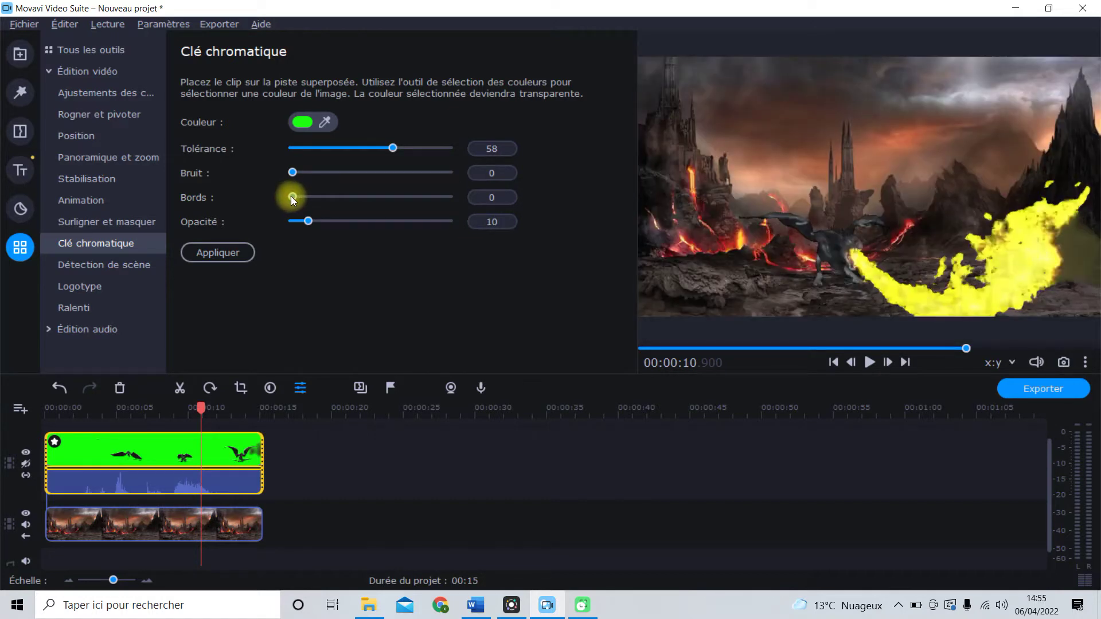
mouse_move(291, 196)
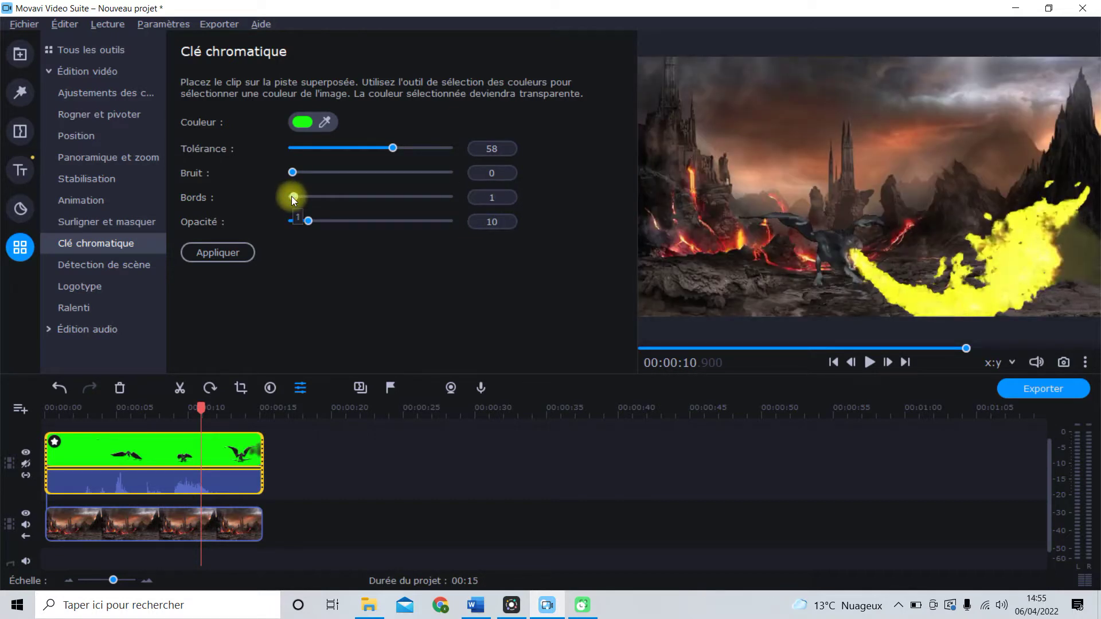
Set the chroma key opacity to 99 after testing it at 0.
left_click_drag(304, 219, 289, 221)
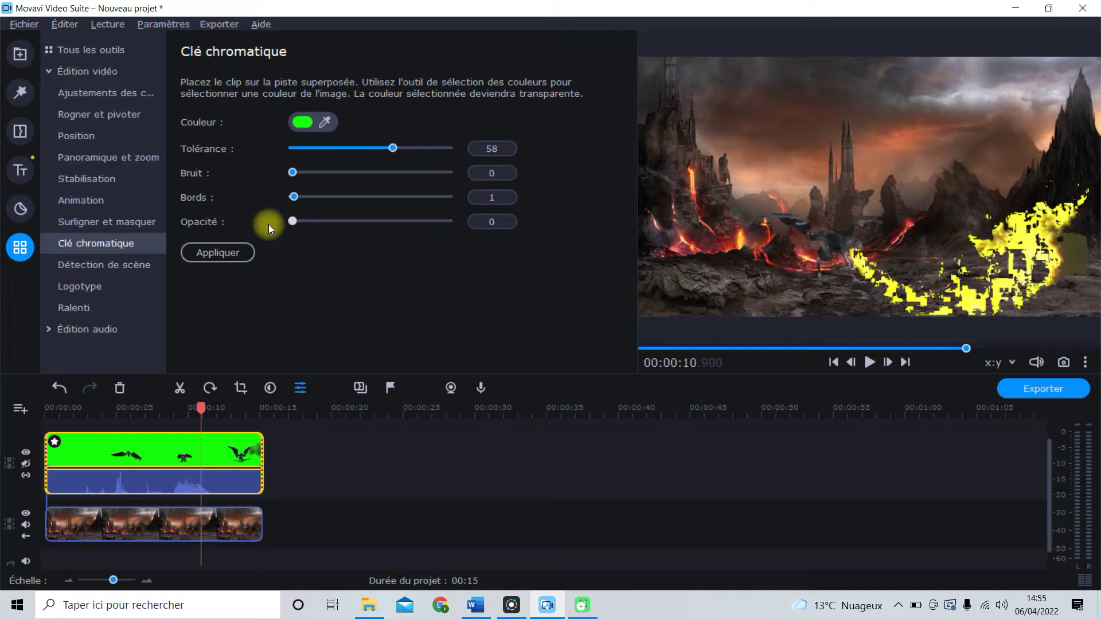
left_click_drag(293, 222, 466, 224)
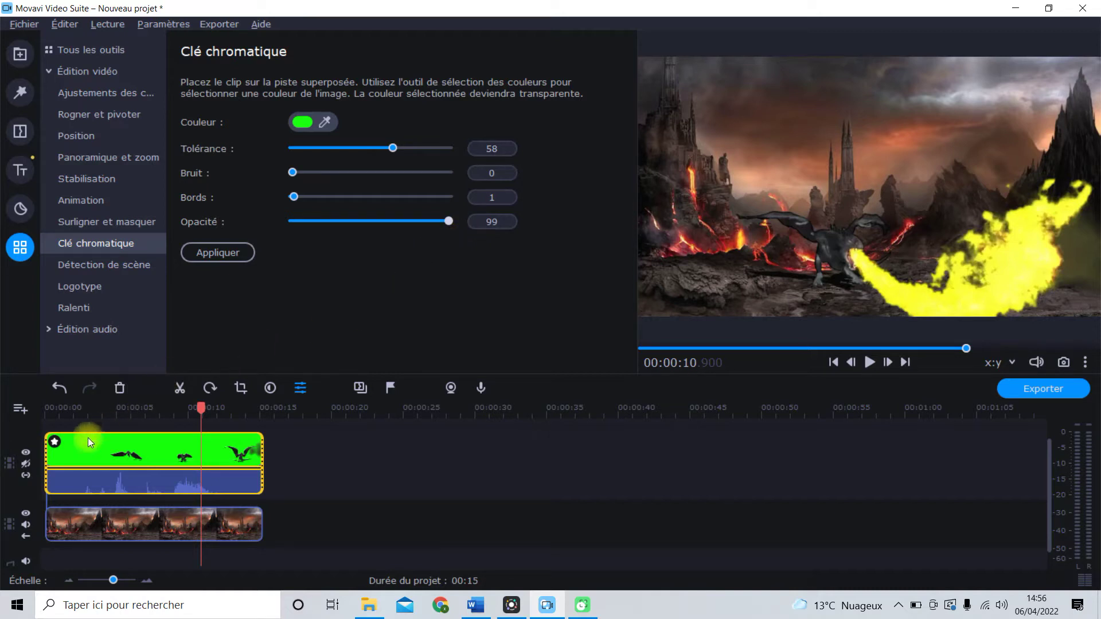
Play the whole composite from the start, and return to the fire-breathing frame at about 10.5 s.
key("Home")
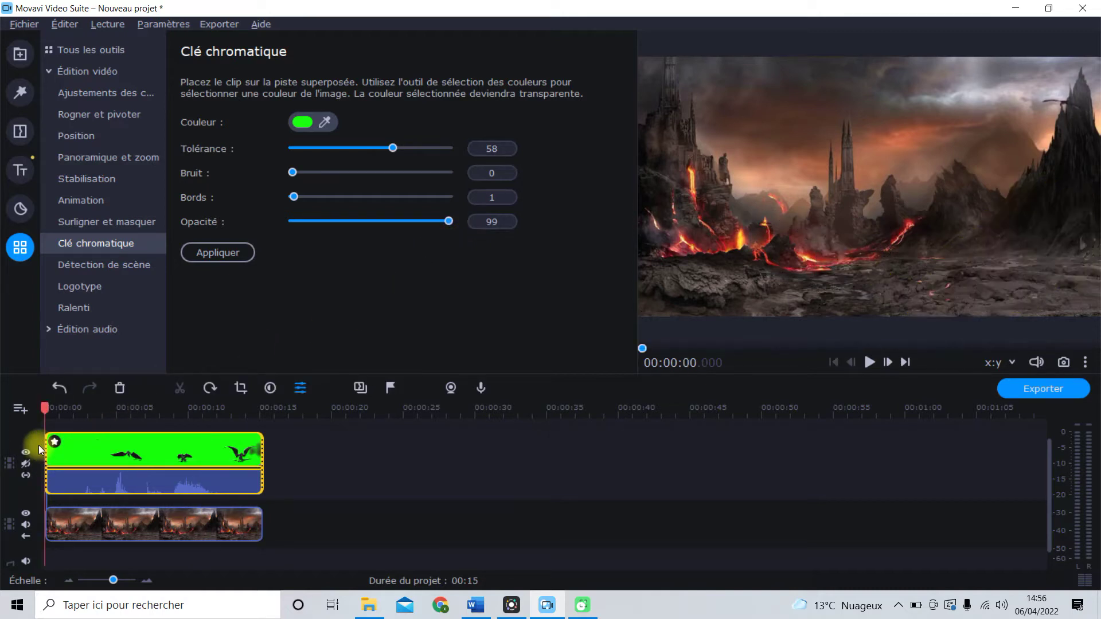
key("space")
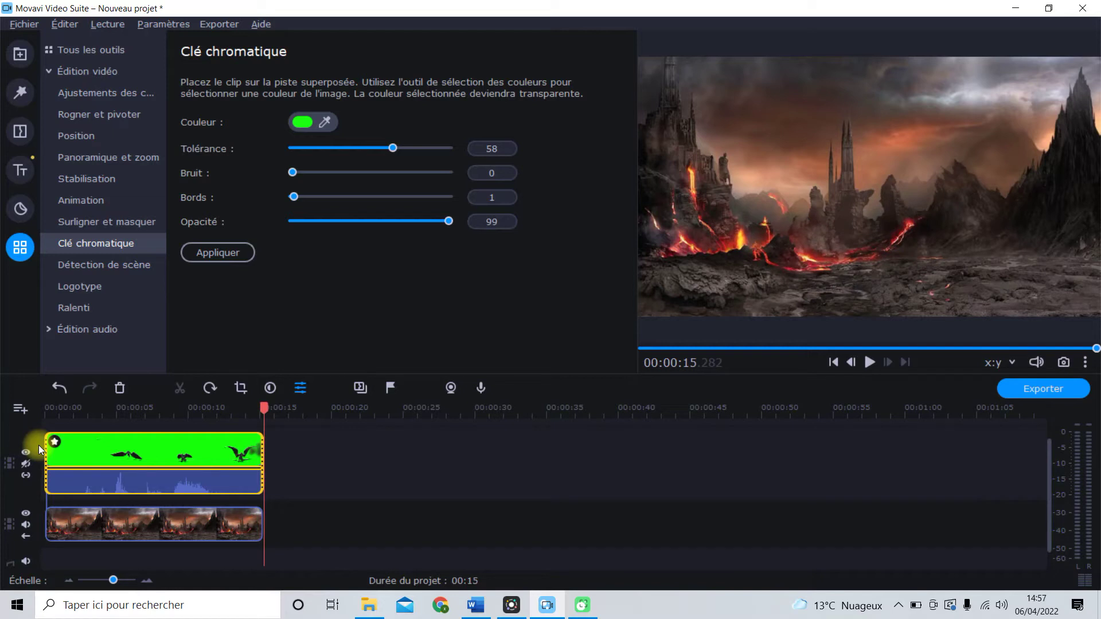
left_click(209, 412)
mouse_move(209, 412)
left_mouse_down()
mouse_move(249, 408)
mouse_move(195, 409)
left_mouse_up()
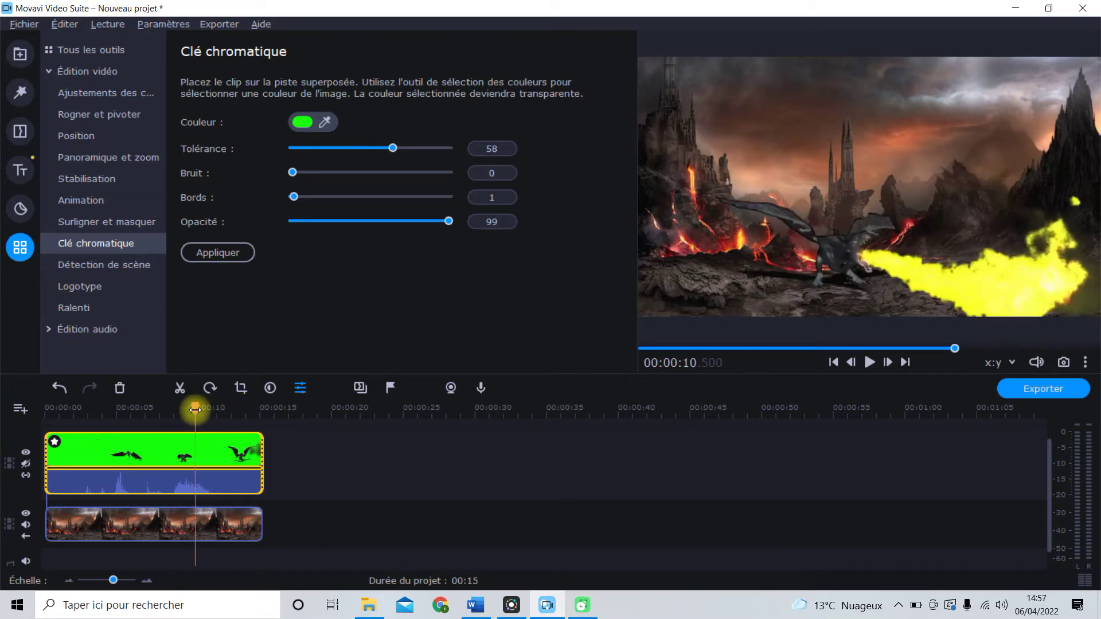
Detach the player into its own window, inspect the frame maximized, and close that window.
left_click(1085, 363)
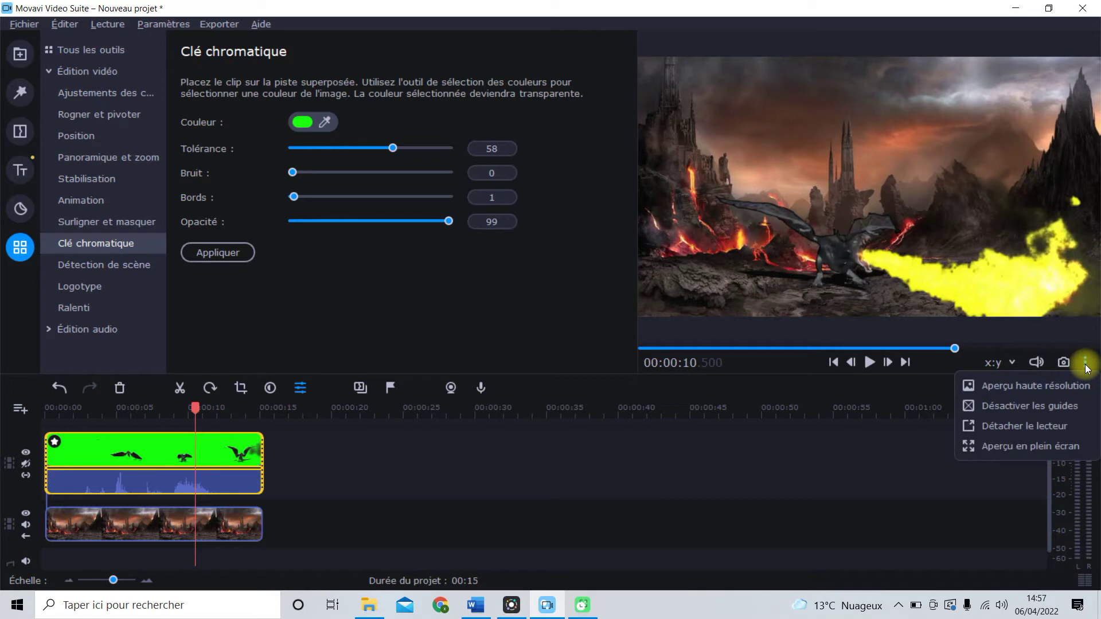
left_click(1071, 417)
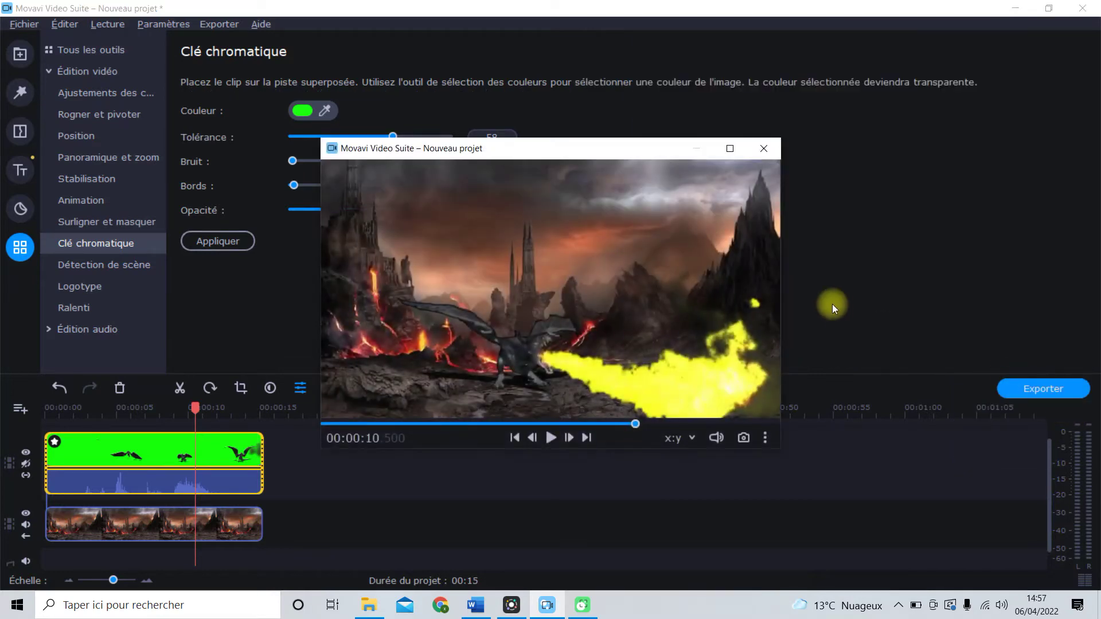
left_click(726, 148)
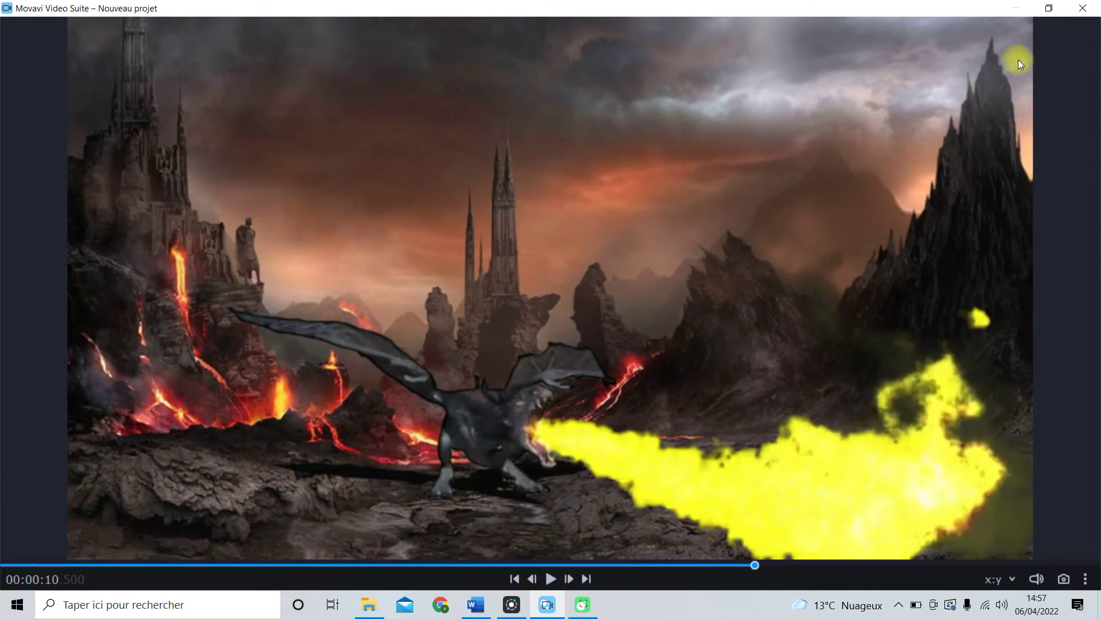
left_click(1074, 14)
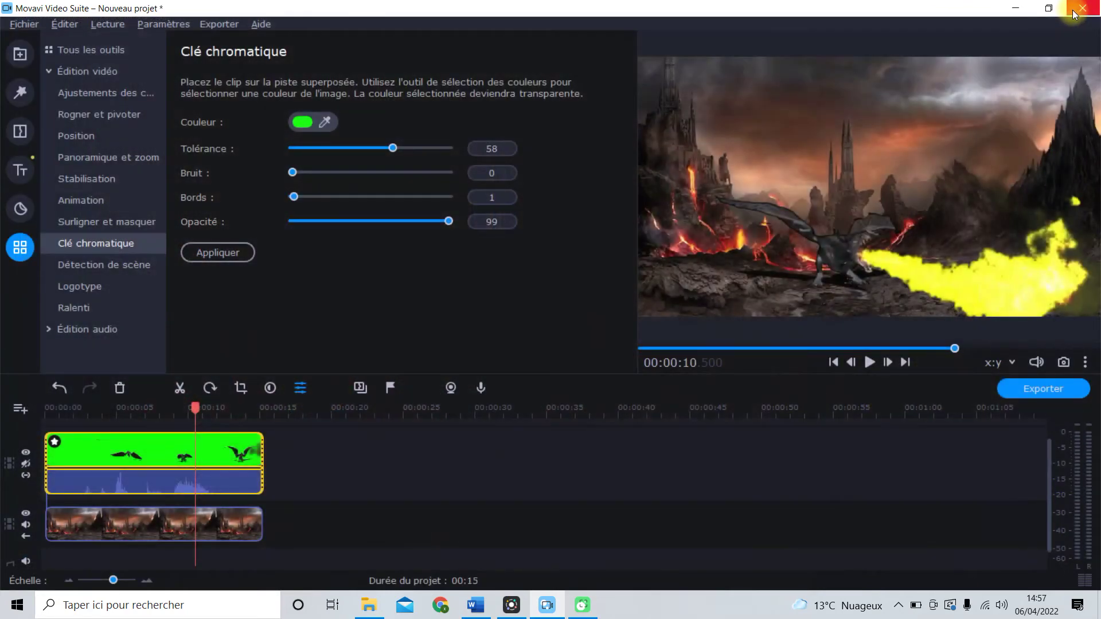
View the fire-breathing frame in the full-screen preview.
left_click(1087, 362)
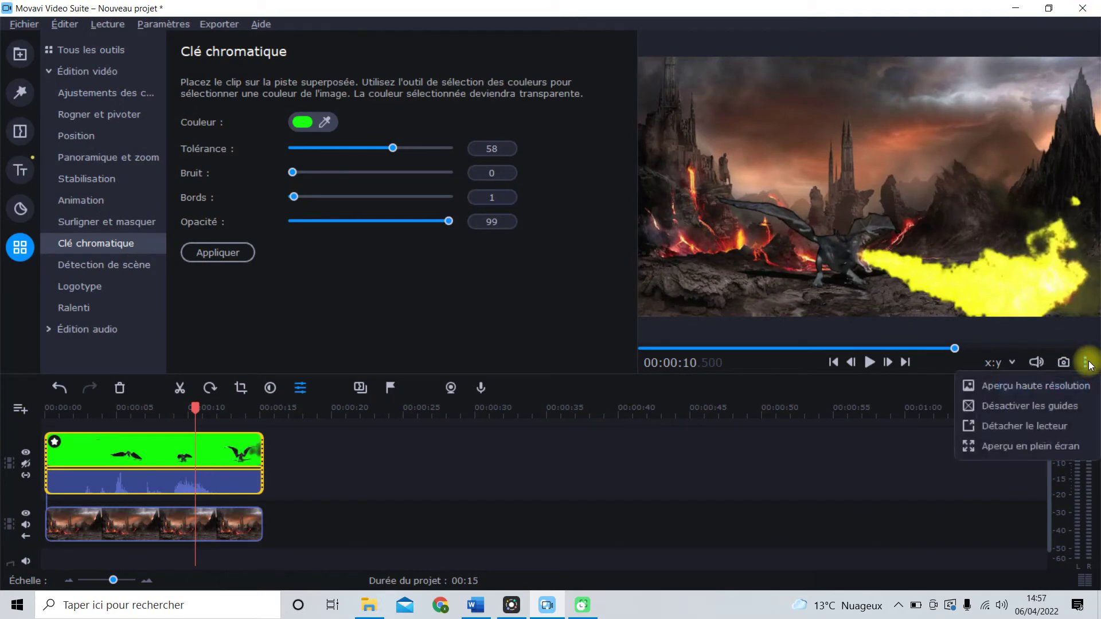
left_click(1013, 445)
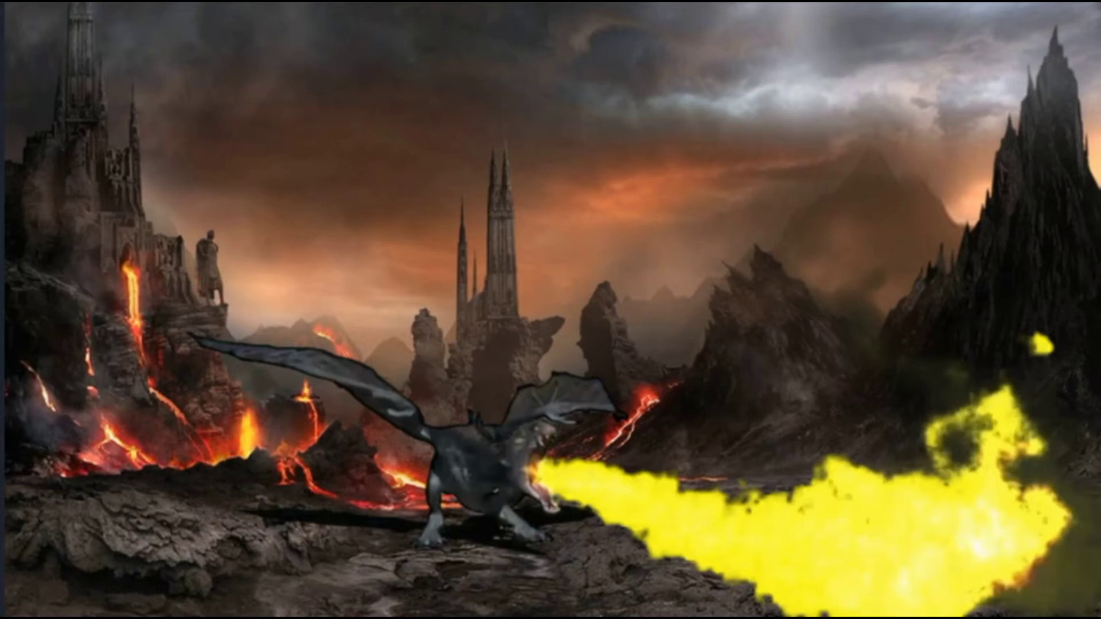
Leave the full-screen preview, select the dragon clip and move the playhead to the fire-breathing frame at about 11 s.
key("Escape")
left_click(70, 467)
left_click(172, 413)
left_click_drag(172, 413, 203, 407)
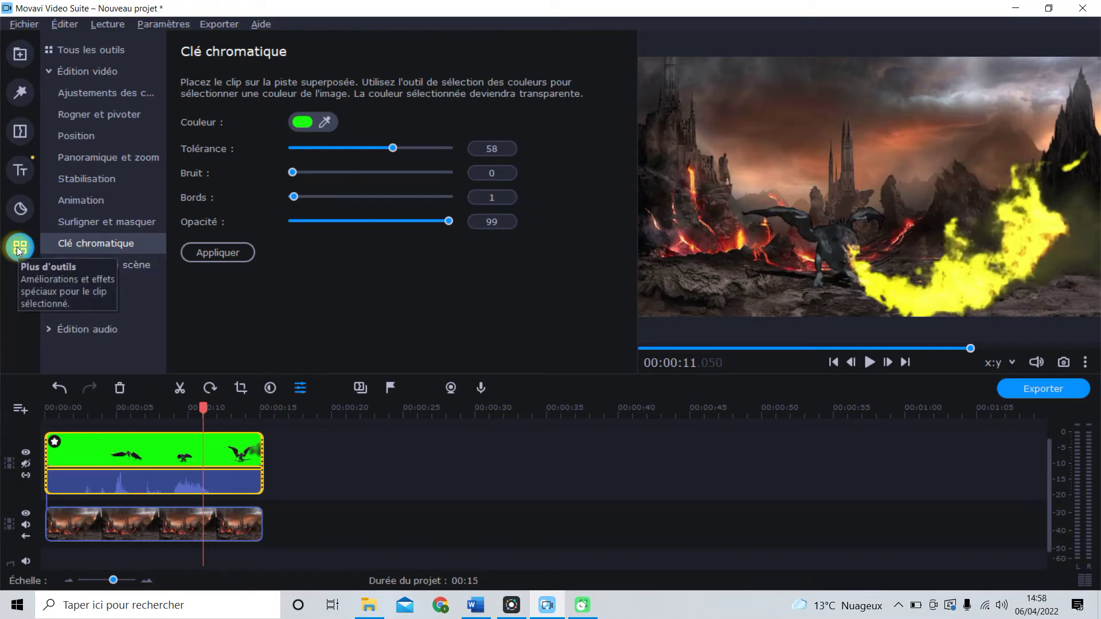
Enlarge the dragon overlay beyond the background frame using Position, and align its lower edge with the frame's lower edge.
left_click(77, 136)
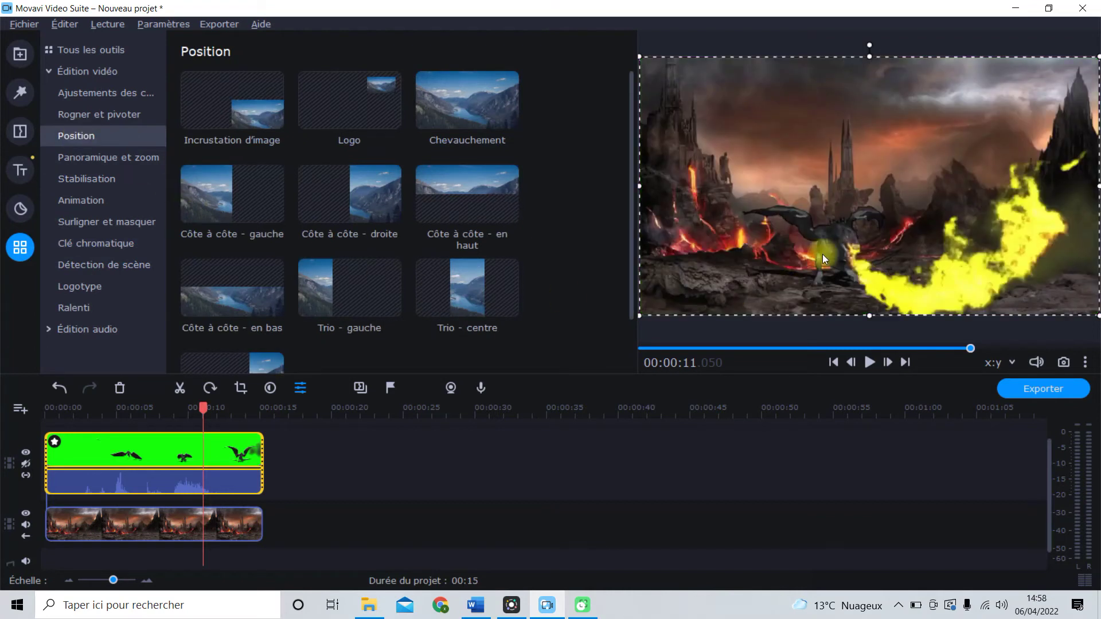
left_click_drag(835, 262, 837, 254)
left_click_drag(648, 56, 570, 24)
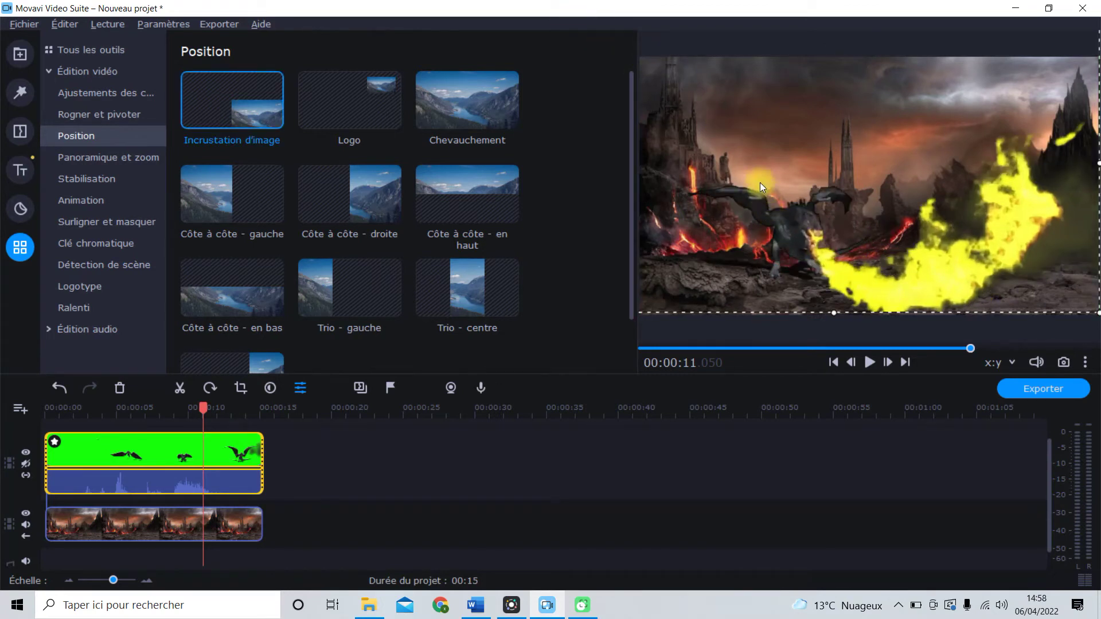
left_click_drag(760, 186, 785, 223)
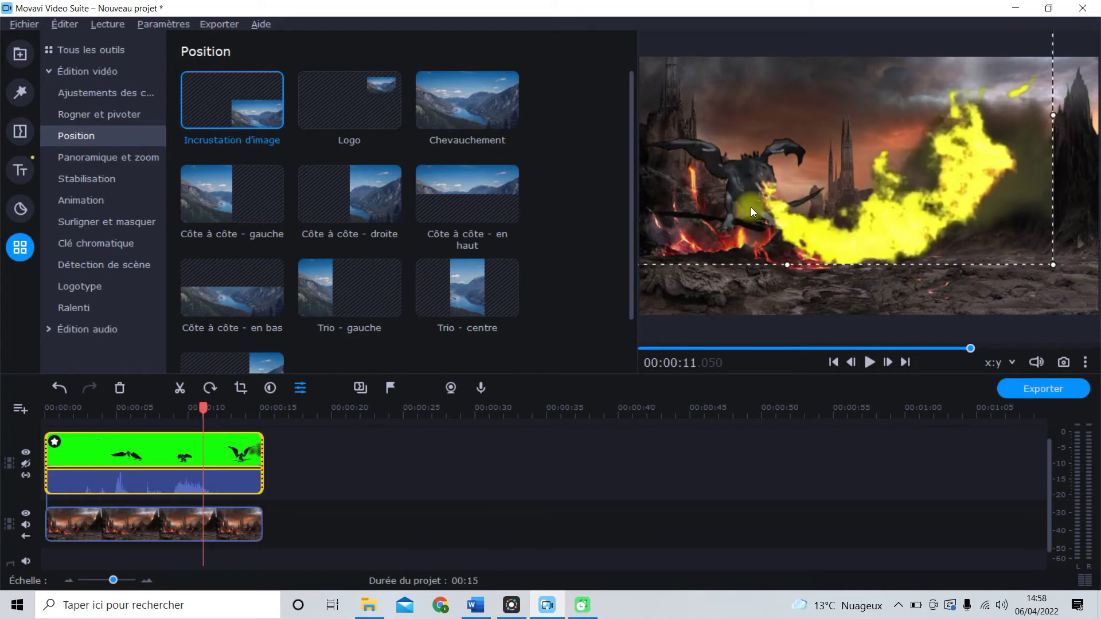
left_click_drag(1053, 265, 1096, 302)
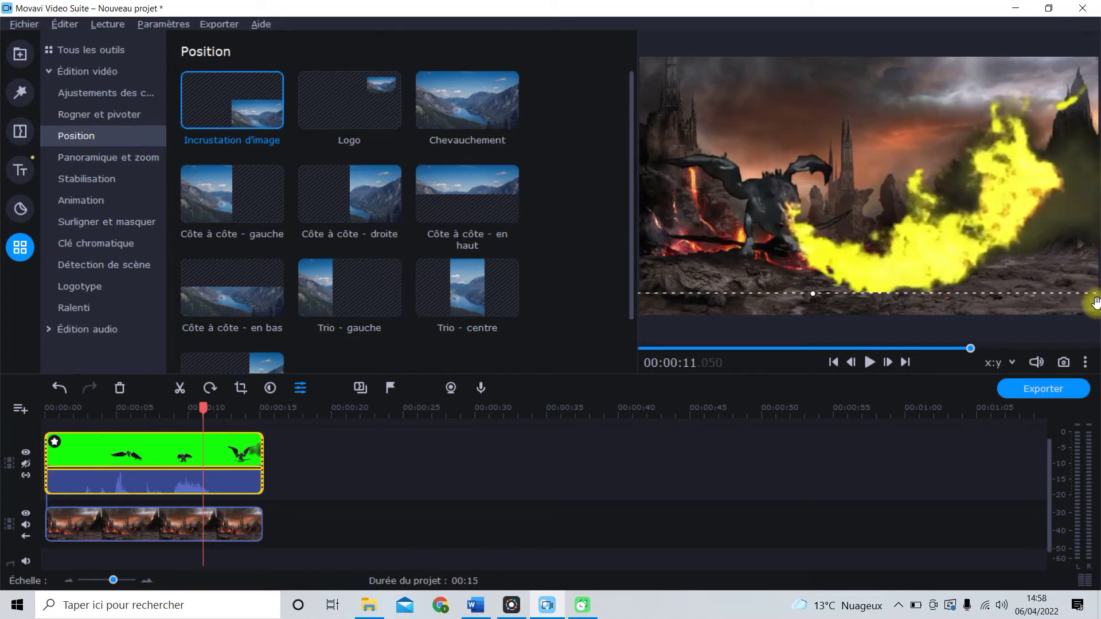
left_click_drag(780, 244, 851, 253)
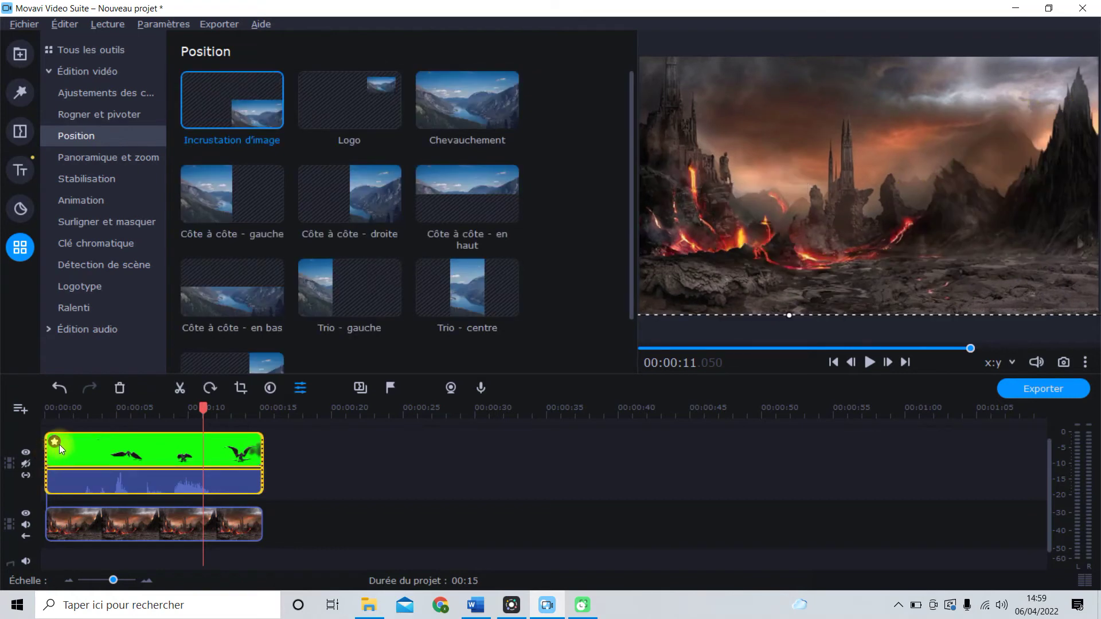
Show the effects applied to the dragon clip and play the composite through from the start.
left_click(55, 441)
key("Home")
key("space")
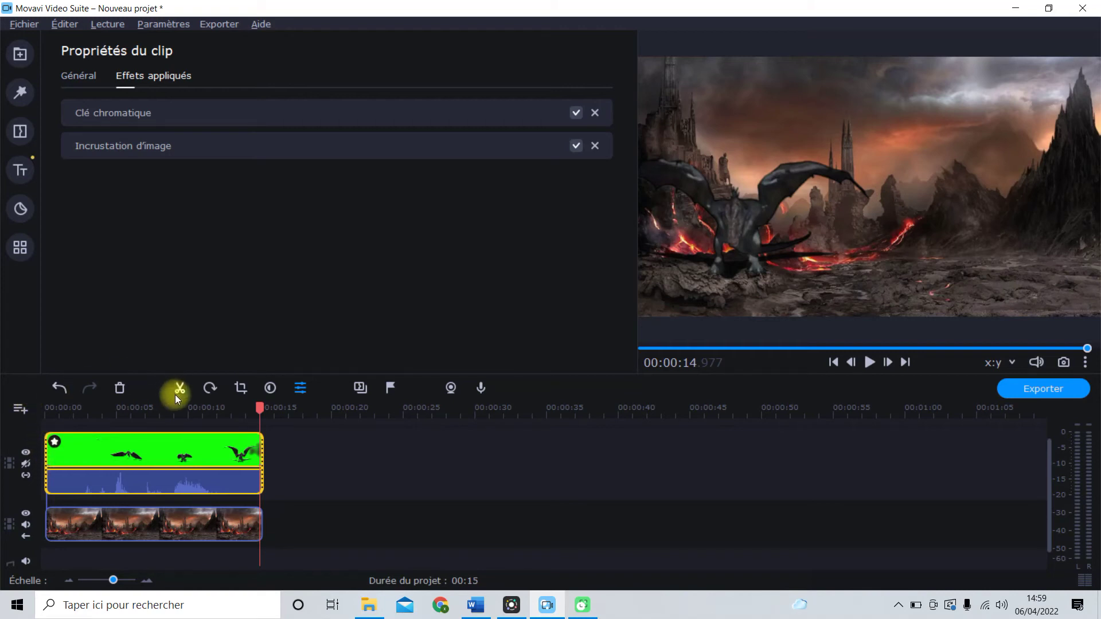
Reopen the applied Incrustation d'image effect and shift the dragon toward the middle of the background at the clip's end.
left_click(267, 140)
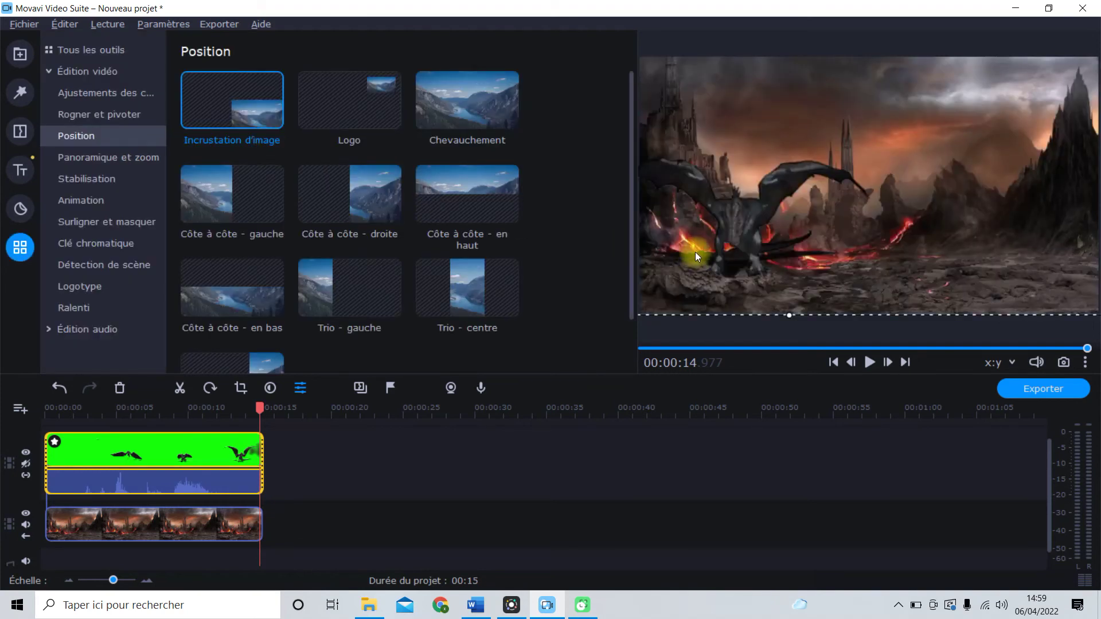
left_click_drag(788, 250, 741, 254)
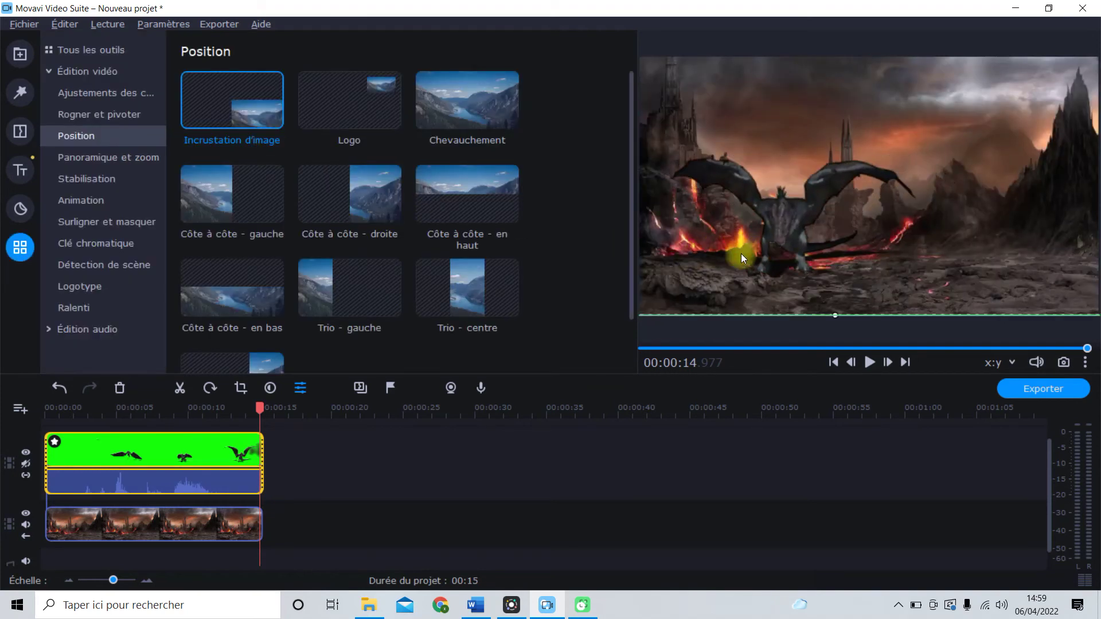
At about 9.8 s, scale down and reposition the dragon overlay so the whole fire jet fits above the frame's lower edge.
left_click(208, 410)
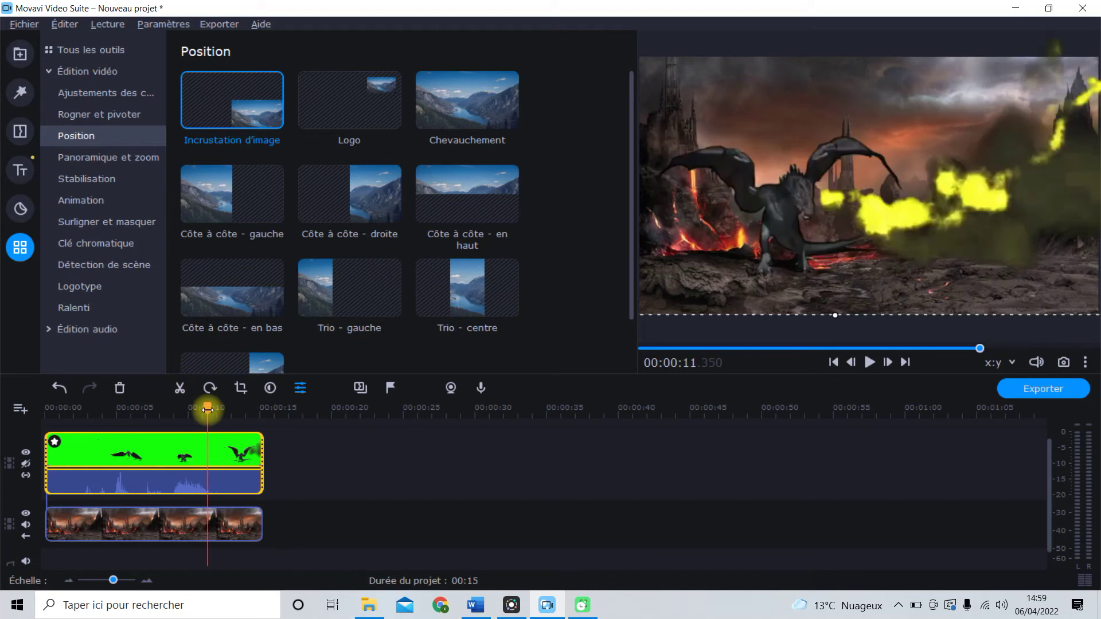
left_click_drag(207, 409, 185, 407)
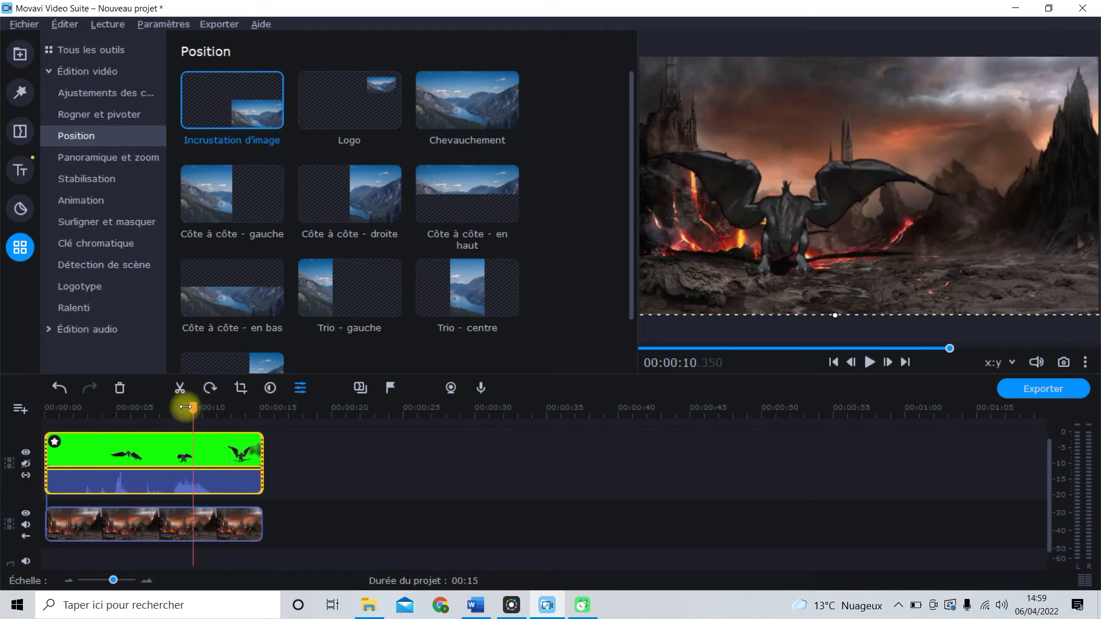
left_click_drag(704, 289, 564, 248)
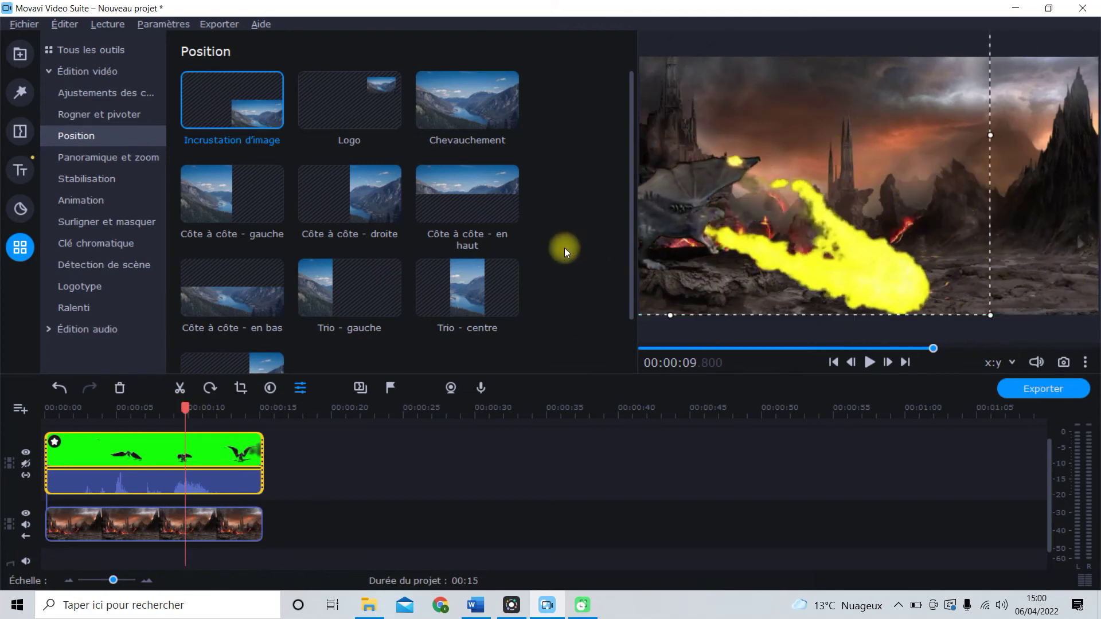
left_click_drag(987, 315, 954, 271)
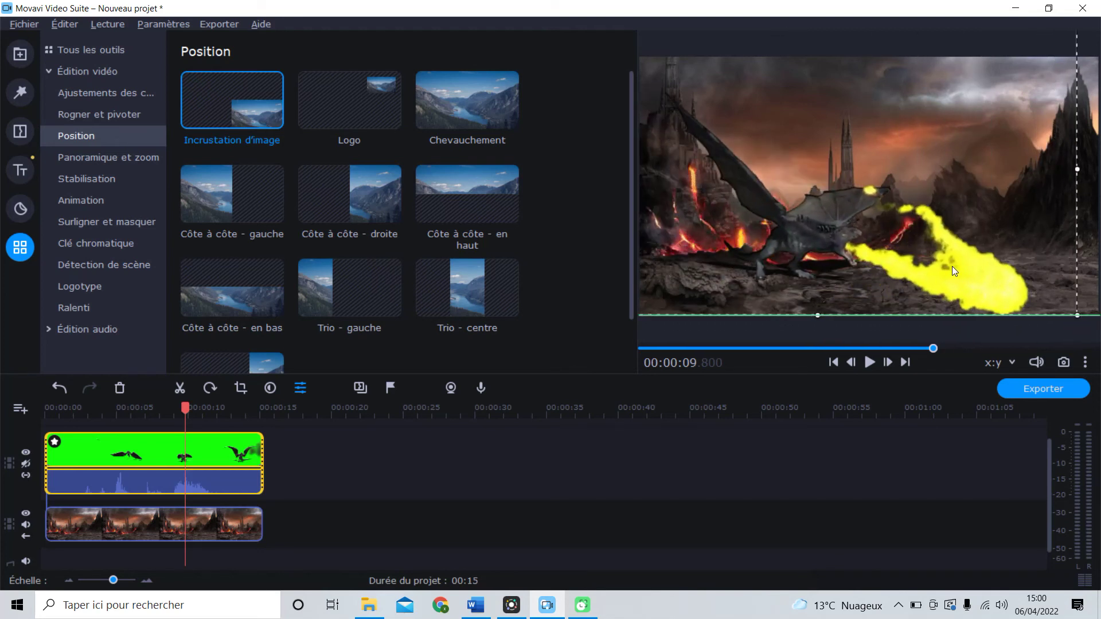
left_click_drag(1077, 315, 1057, 300)
mouse_move(955, 267)
left_mouse_down()
mouse_move(937, 282)
mouse_move(956, 285)
left_mouse_up()
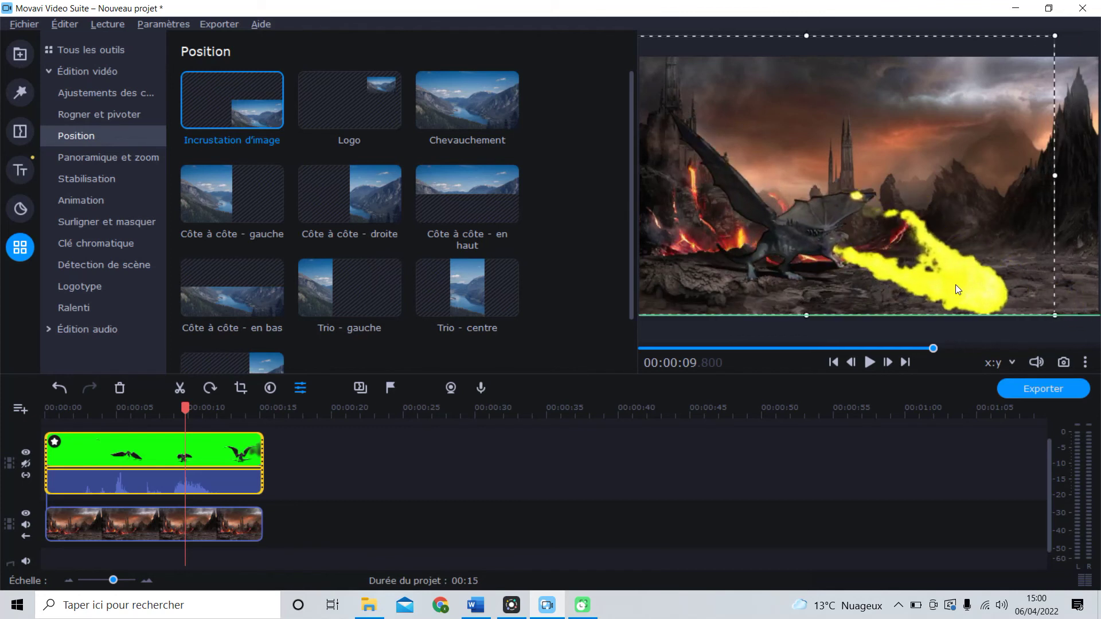
Play the repositioned dragon composite and stop playback at about 13.6 s.
left_click(45, 457)
key("space")
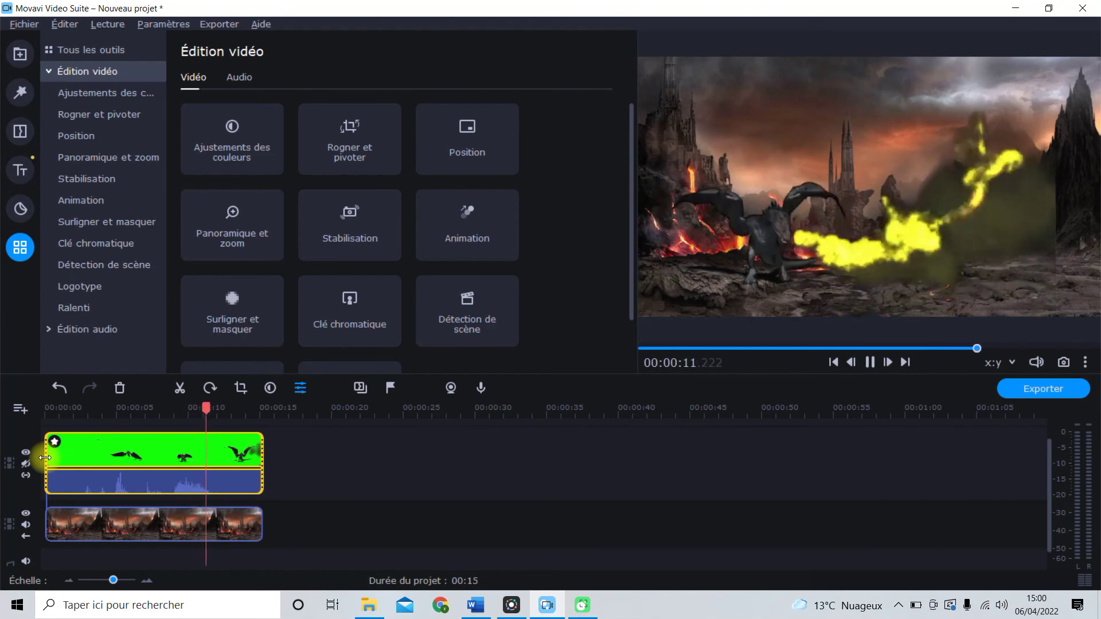
key("space")
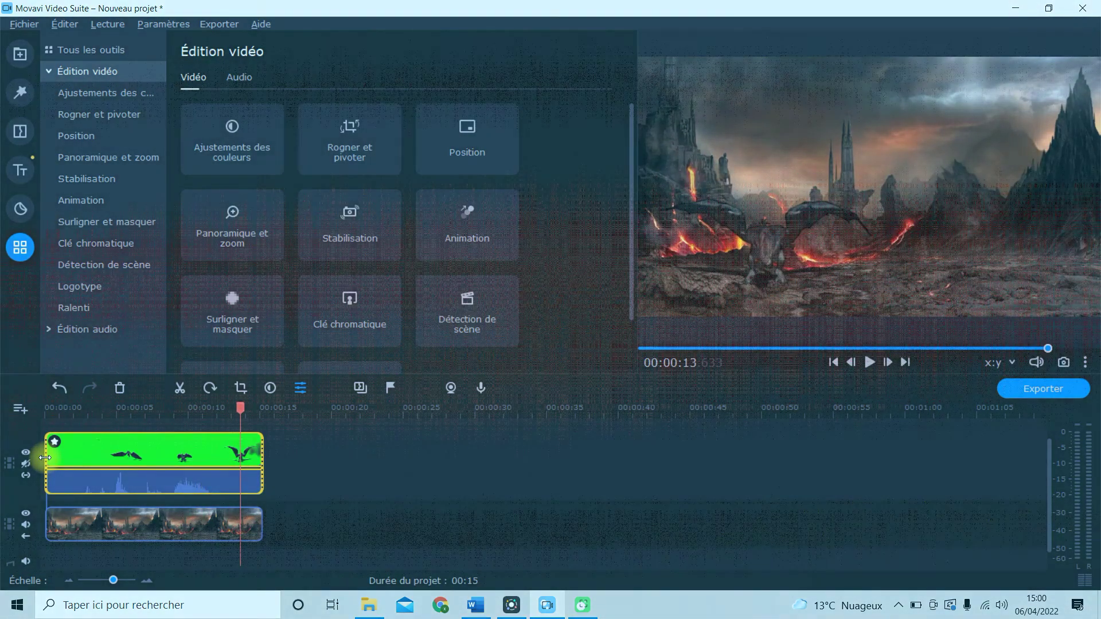